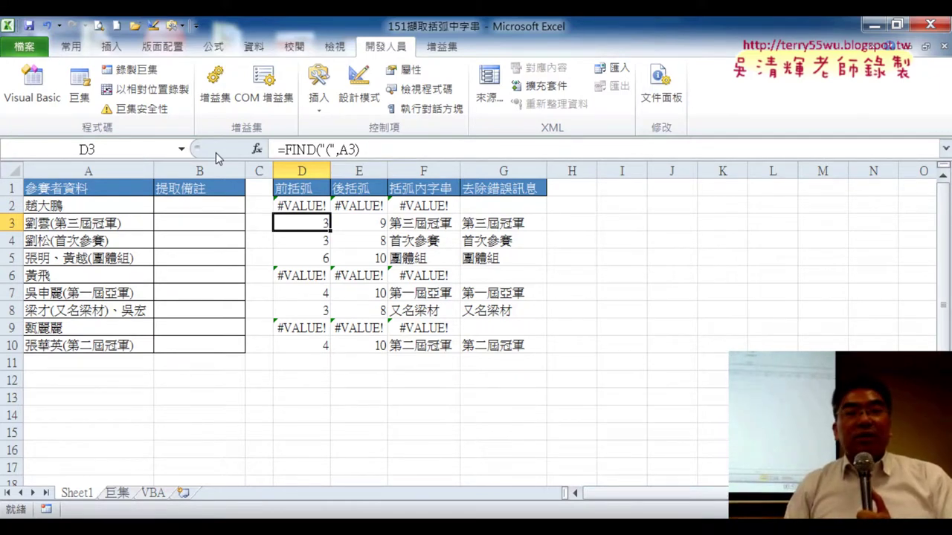
Step: Begin a MID function in B3 with A3 as its source text
{"action": "left_click", "coordinate": [230, 223]}
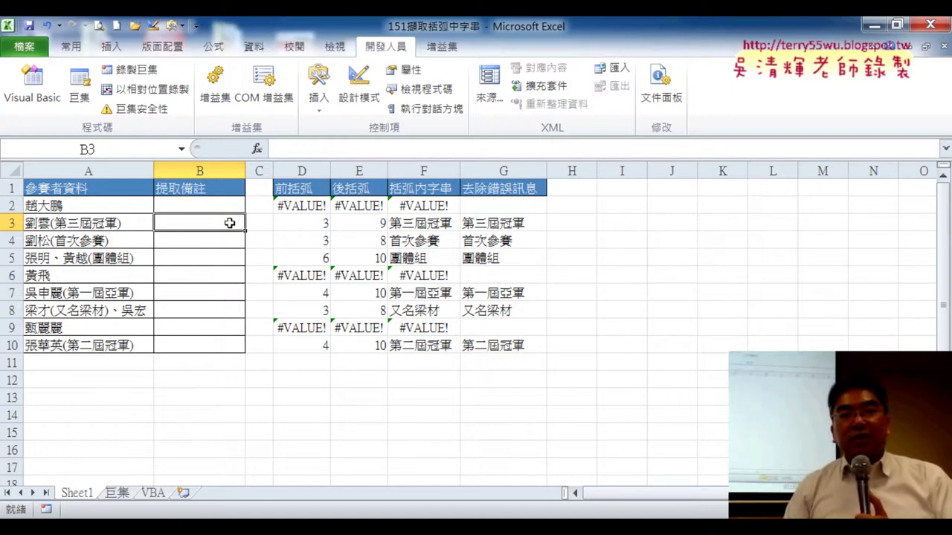
{"action": "left_click", "coordinate": [257, 148]}
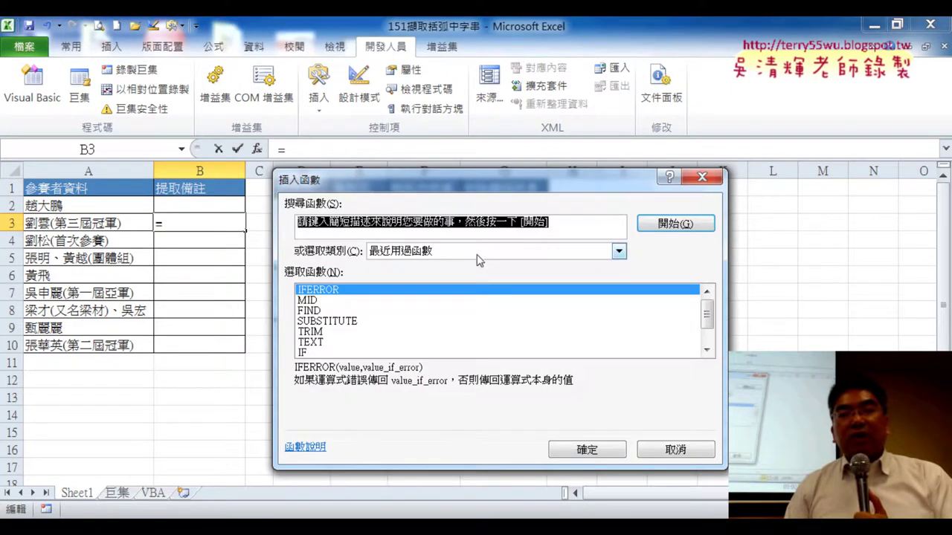
{"action": "left_click_drag", "start_coordinate": [529, 193], "coordinate": [612, 73]}
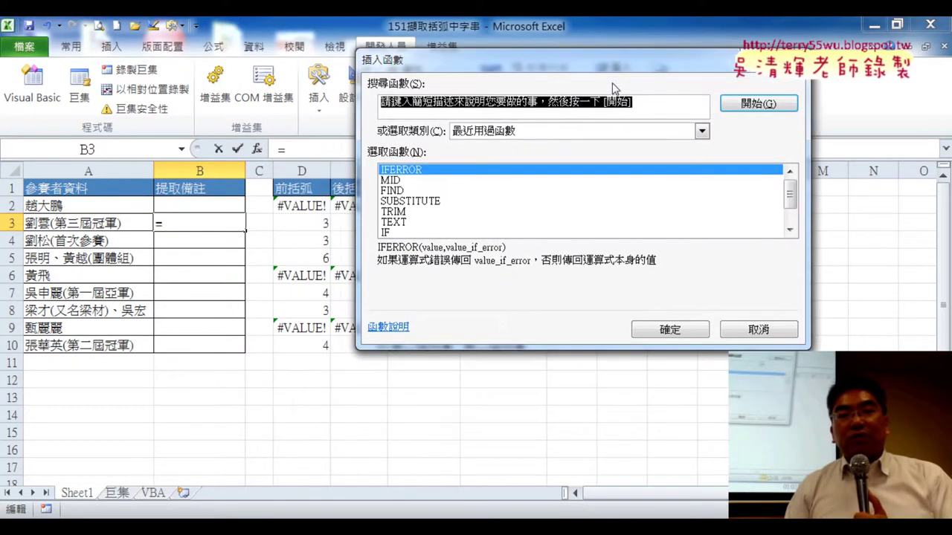
{"action": "left_click", "coordinate": [587, 133]}
{"action": "left_click", "coordinate": [502, 146]}
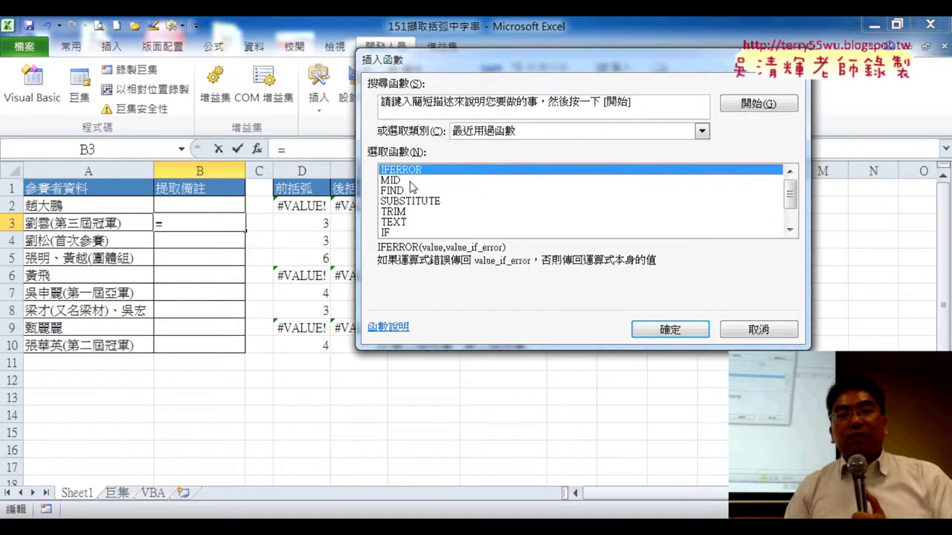
{"action": "double_click", "coordinate": [410, 181]}
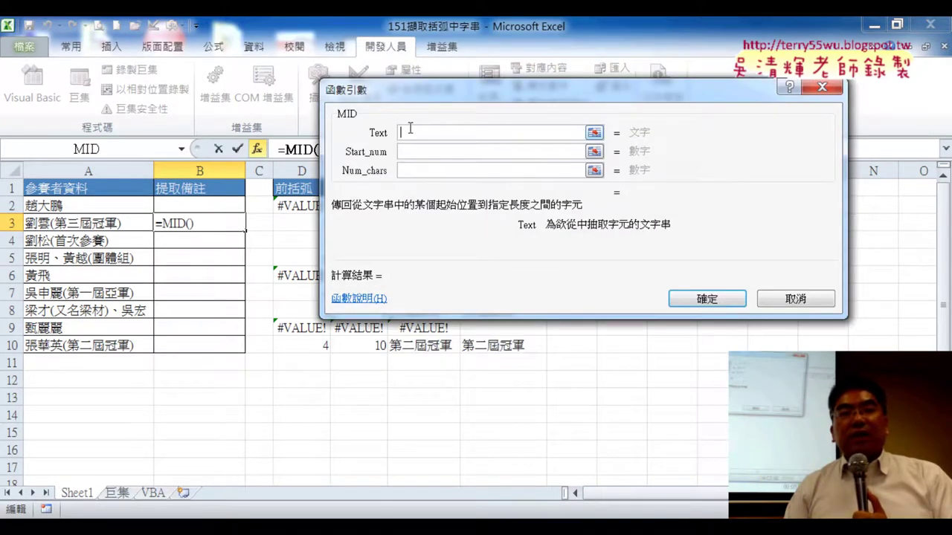
{"action": "left_click", "coordinate": [110, 221]}
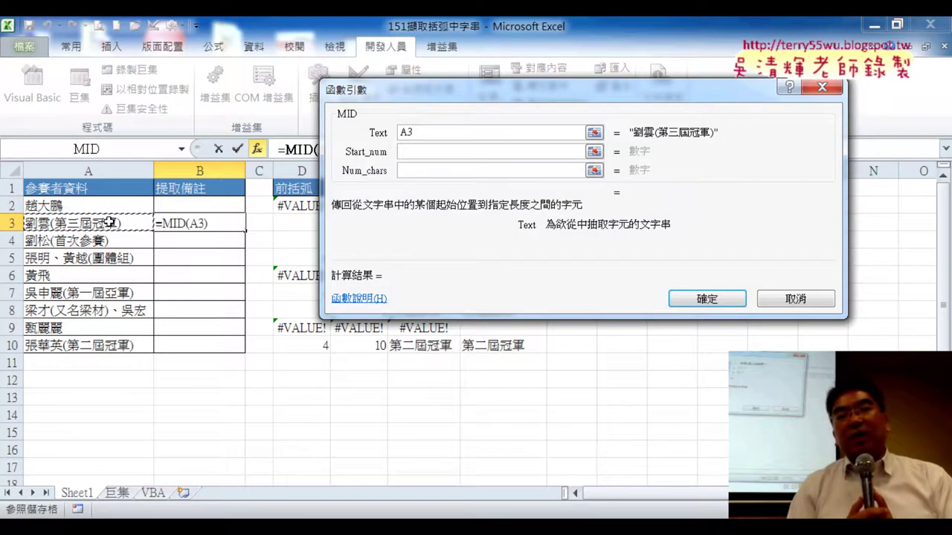
Step: Set MID's start position to FIND("(",A3)+1
{"action": "left_click", "coordinate": [427, 153]}
{"action": "right_click", "coordinate": [427, 156]}
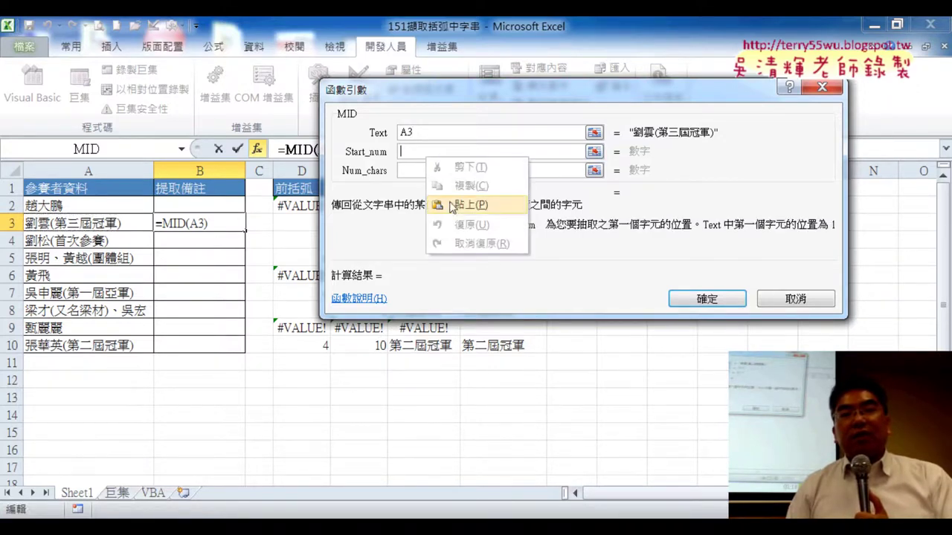
{"action": "left_click", "coordinate": [471, 205]}
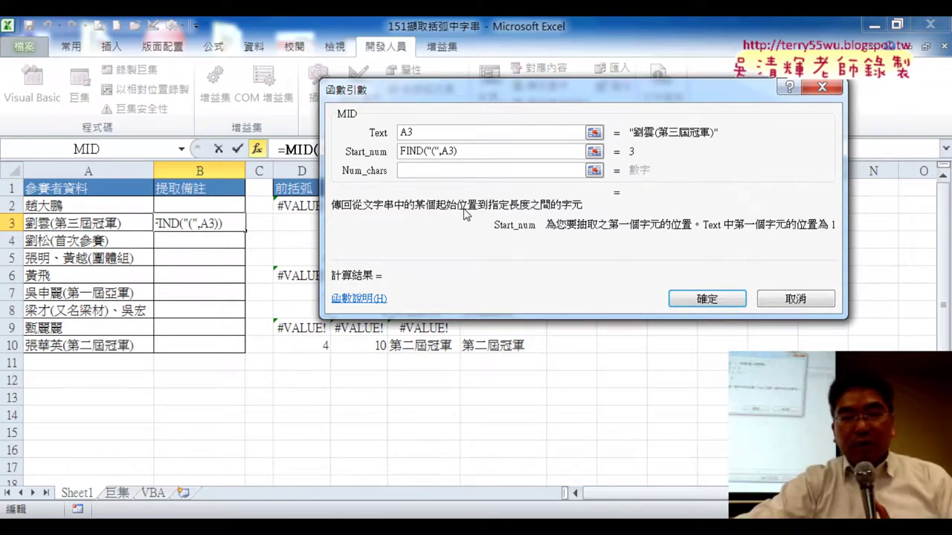
{"action": "type", "text": "+"}
{"action": "type", "text": "1"}
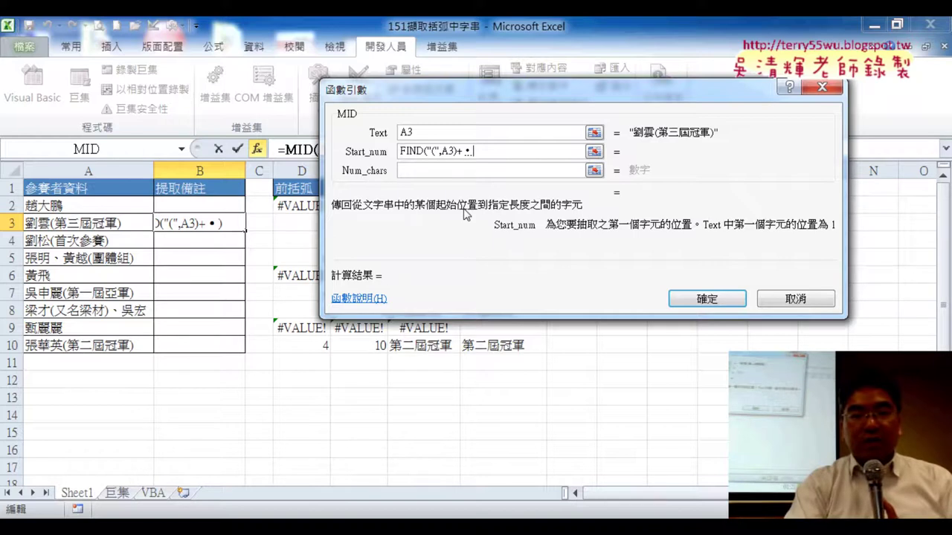
{"action": "key", "text": "BackSpace"}
{"action": "type", "text": "1"}
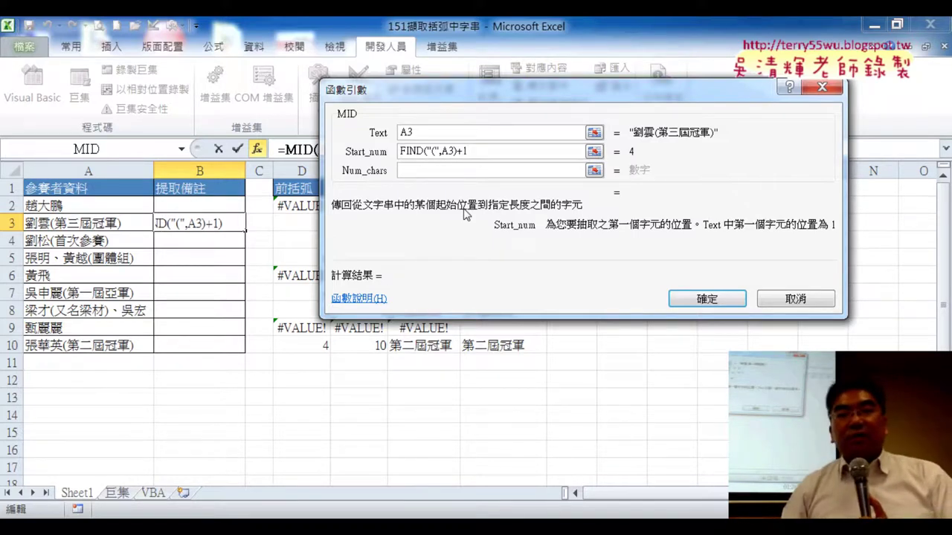
Step: Set the character count to FIND(")",A3)-FIND("(",A3)-1 and confirm, giving 第三屆冠軍
{"action": "left_click", "coordinate": [458, 168]}
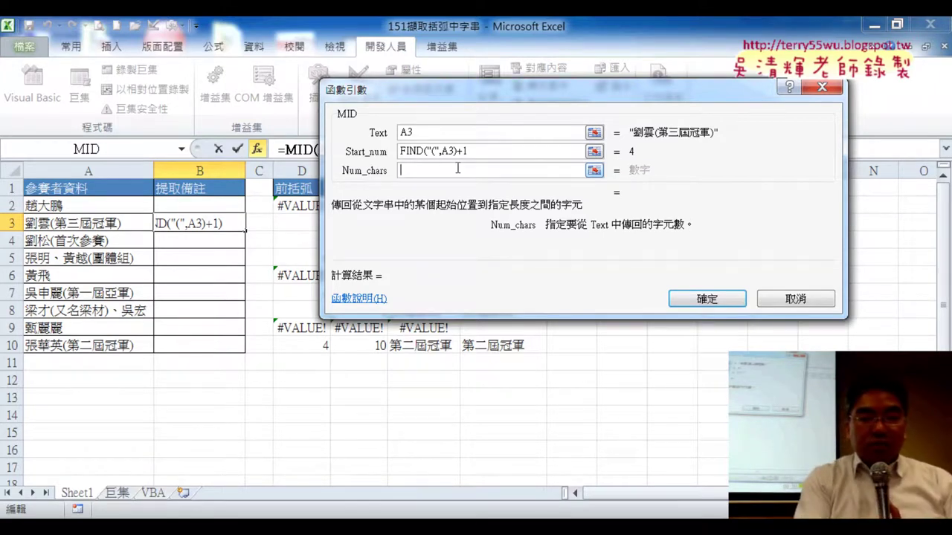
{"action": "type", "text": "FIND(\"(\",A3)"}
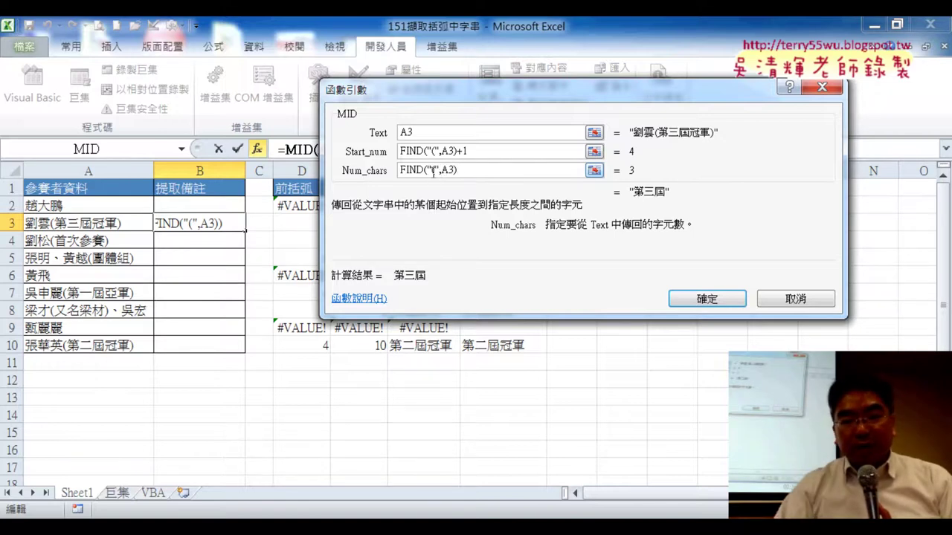
{"action": "key", "text": "Left"}
{"action": "key", "text": "Left"}
{"action": "key", "text": "Left"}
{"action": "key", "text": "BackSpace"}
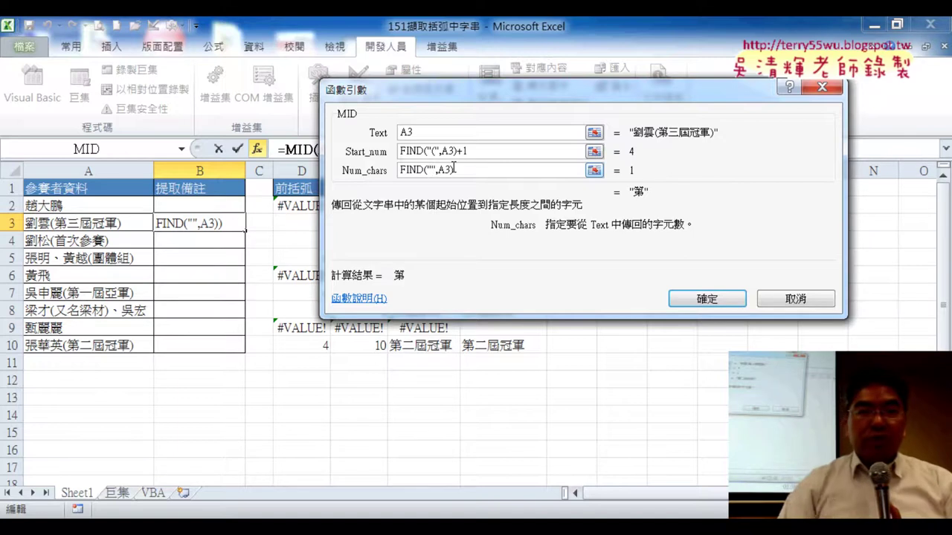
{"action": "type", "text": ")"}
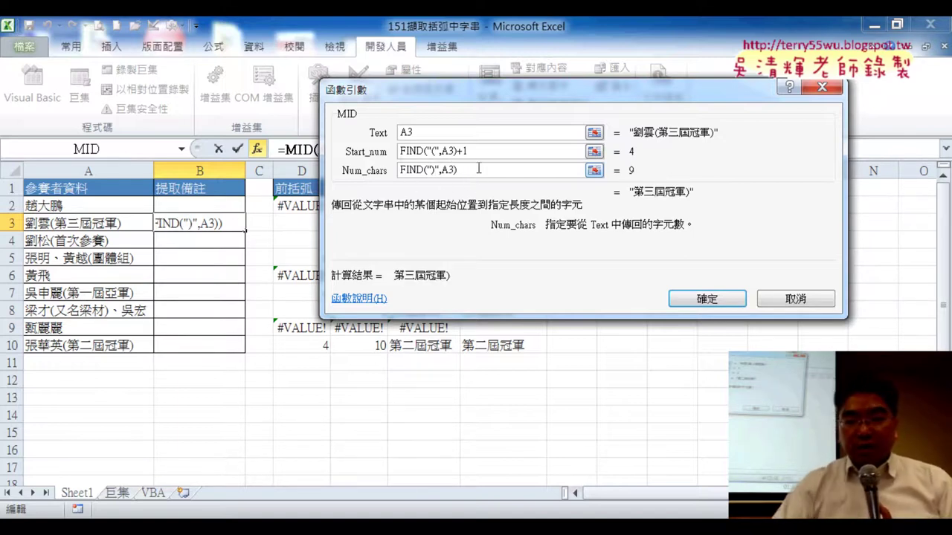
{"action": "type", "text": "-"}
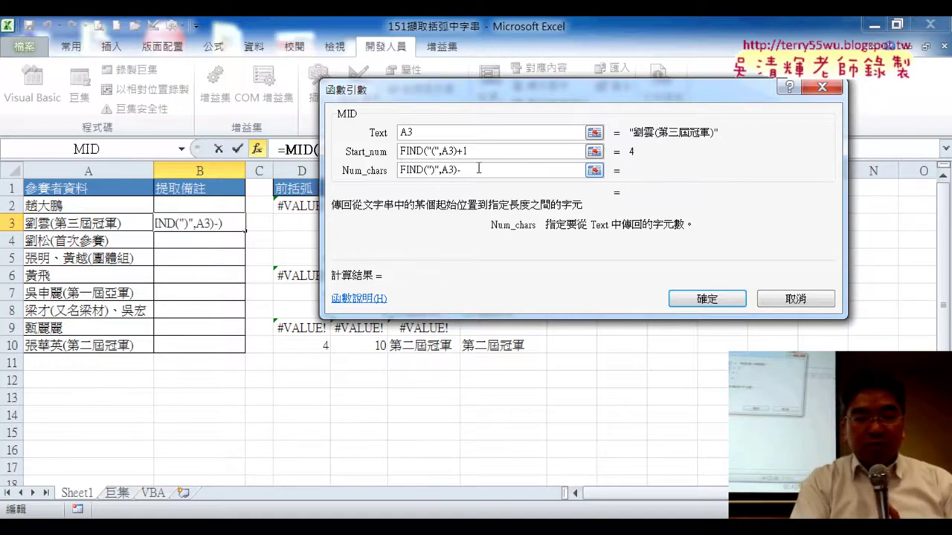
{"action": "type", "text": "FIND(\"(\",A3)-"}
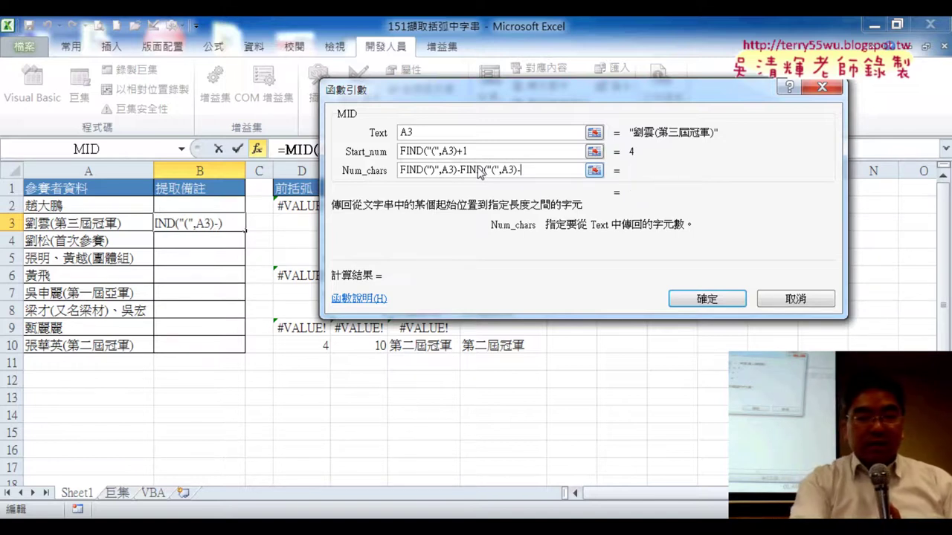
{"action": "type", "text": "1"}
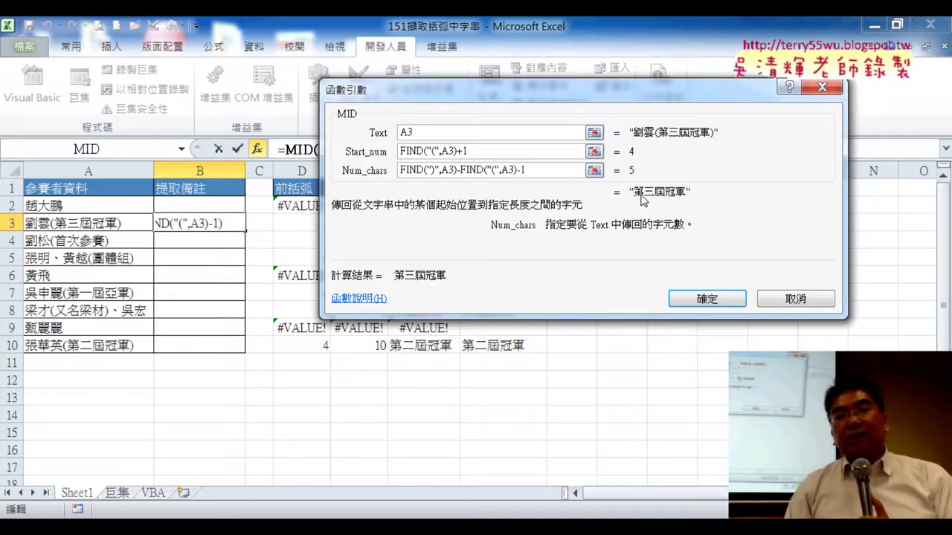
{"action": "left_click", "coordinate": [708, 298]}
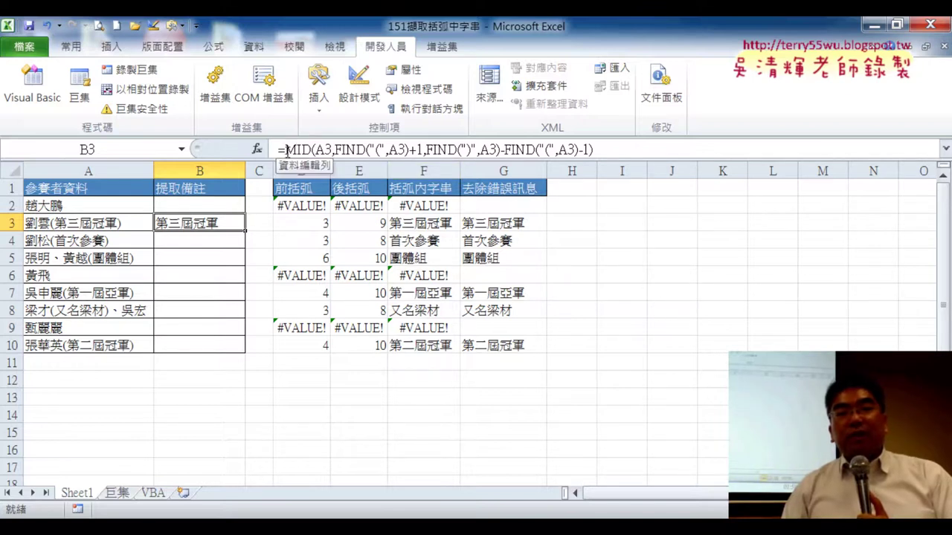
Step: Cut the MID formula from B3 and insert an IFERROR function in its place
{"action": "left_click_drag", "start_coordinate": [286, 150], "coordinate": [655, 156]}
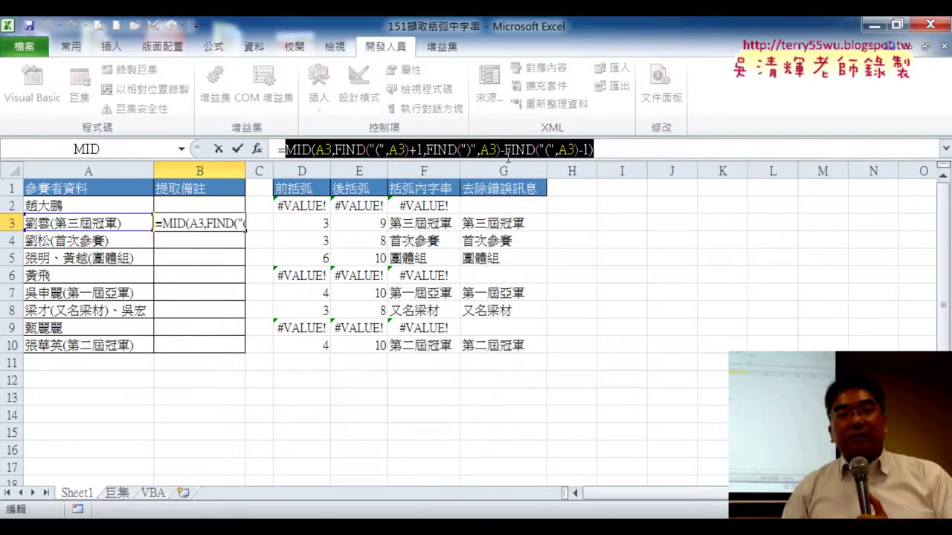
{"action": "right_click", "coordinate": [540, 156]}
{"action": "left_click", "coordinate": [556, 167]}
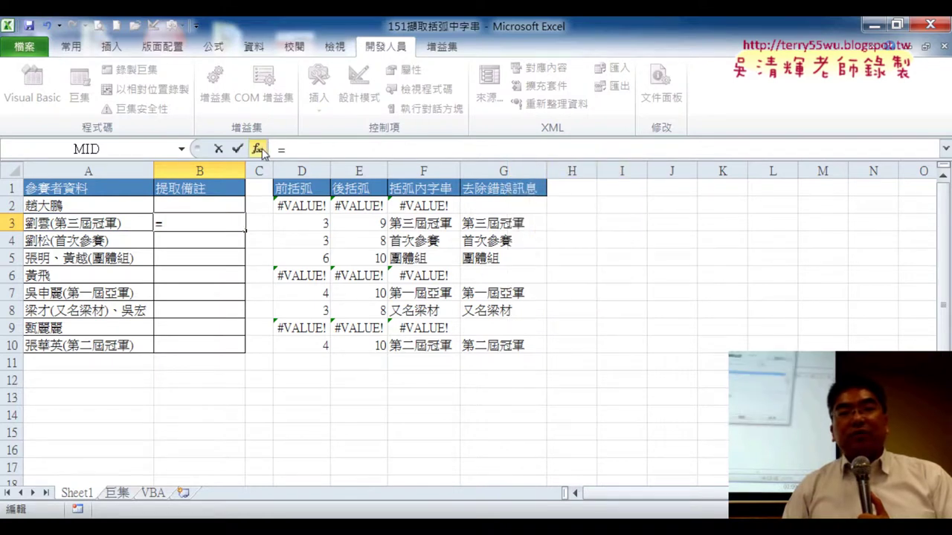
{"action": "left_click", "coordinate": [260, 150]}
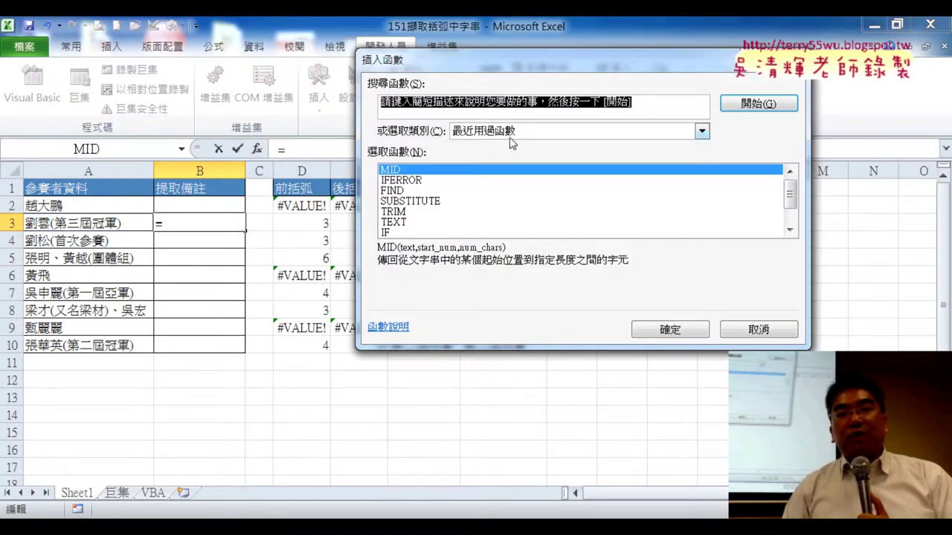
{"action": "double_click", "coordinate": [408, 180]}
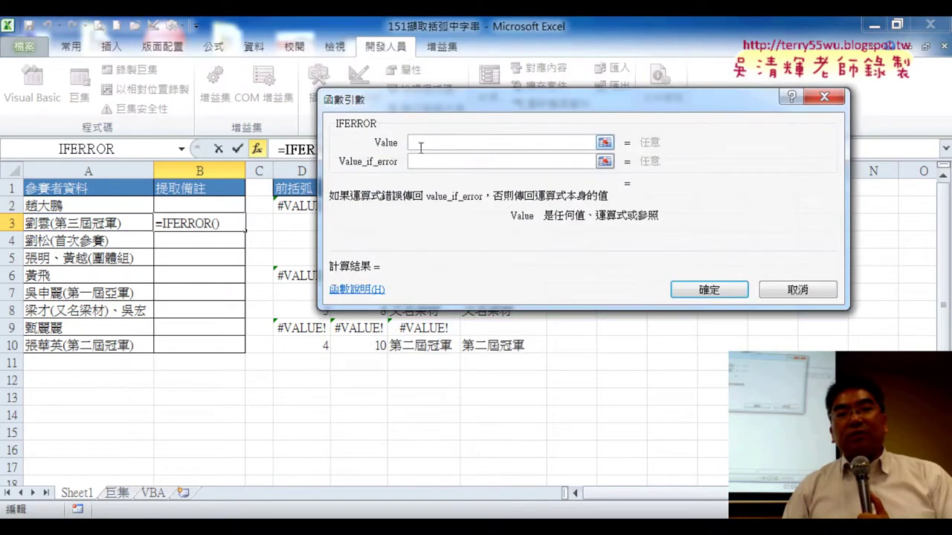
Step: Wrap the MID formula in IFERROR with "" as the fallback and fill it down to B10
{"action": "right_click", "coordinate": [476, 142]}
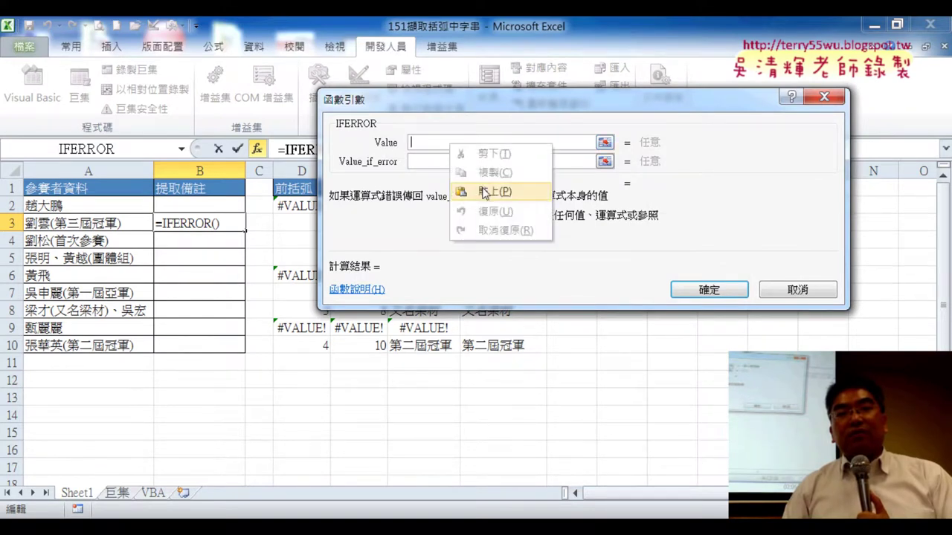
{"action": "left_click", "coordinate": [487, 192]}
{"action": "key", "text": "shift+Home"}
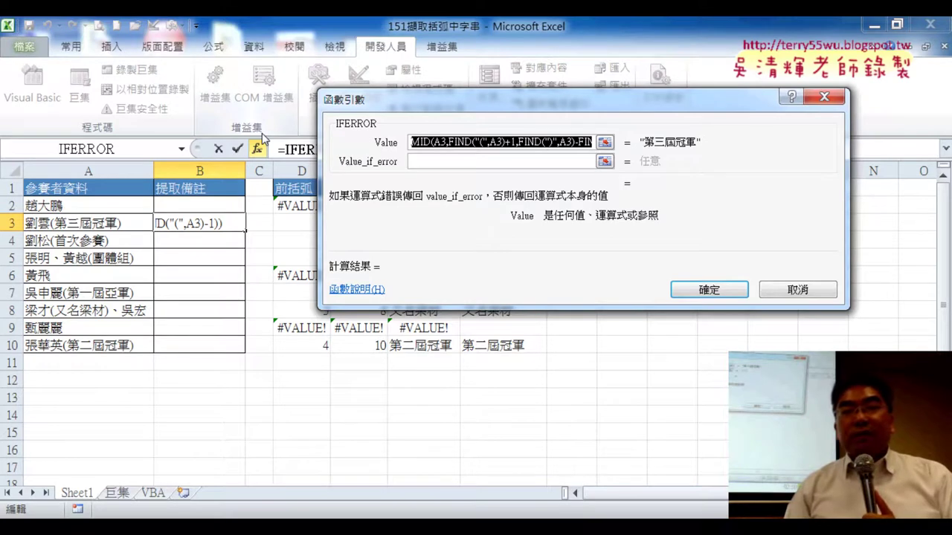
{"action": "left_click", "coordinate": [442, 163]}
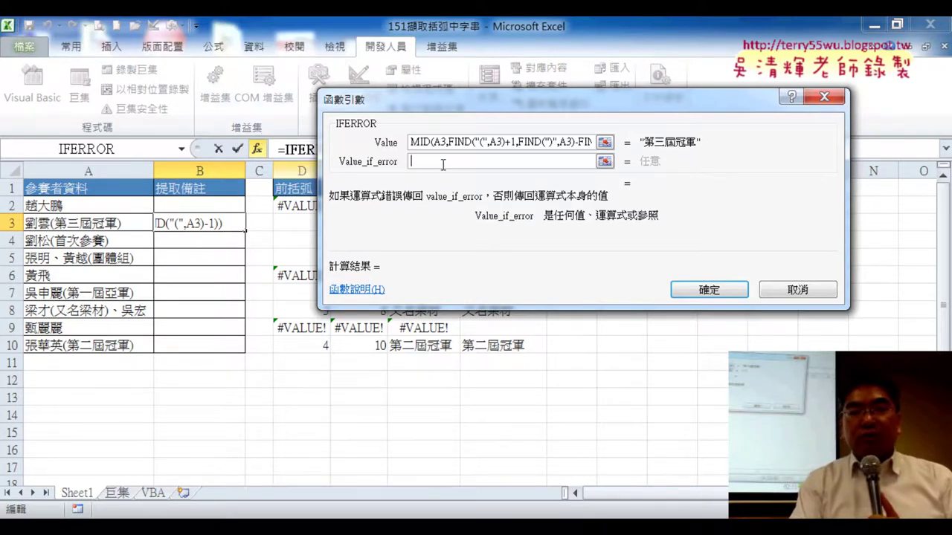
{"action": "type", "text": "\"\""}
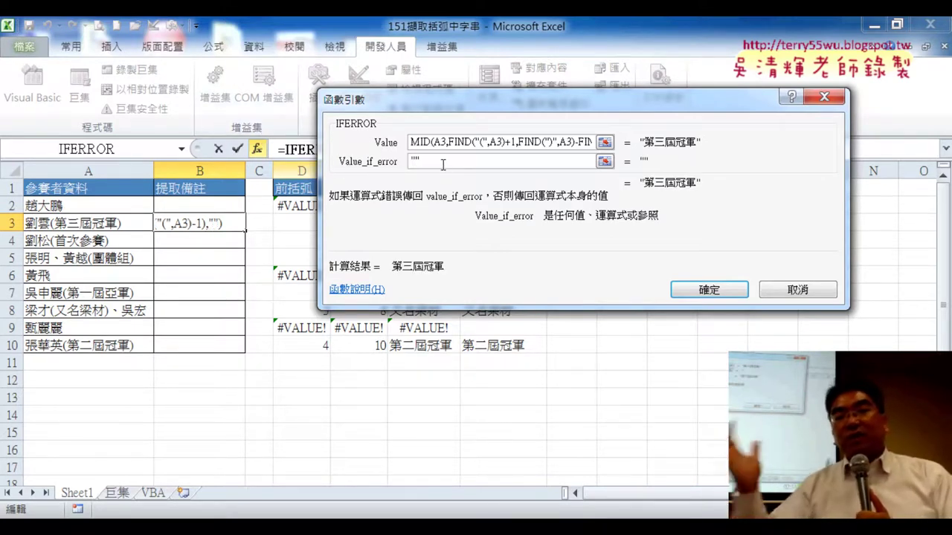
{"action": "left_click", "coordinate": [721, 293]}
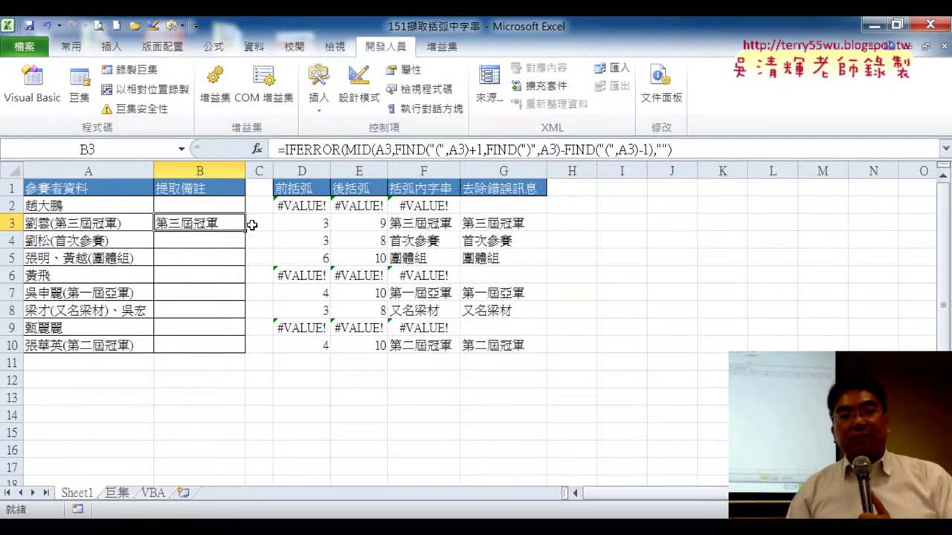
{"action": "left_click_drag", "start_coordinate": [246, 231], "coordinate": [247, 351]}
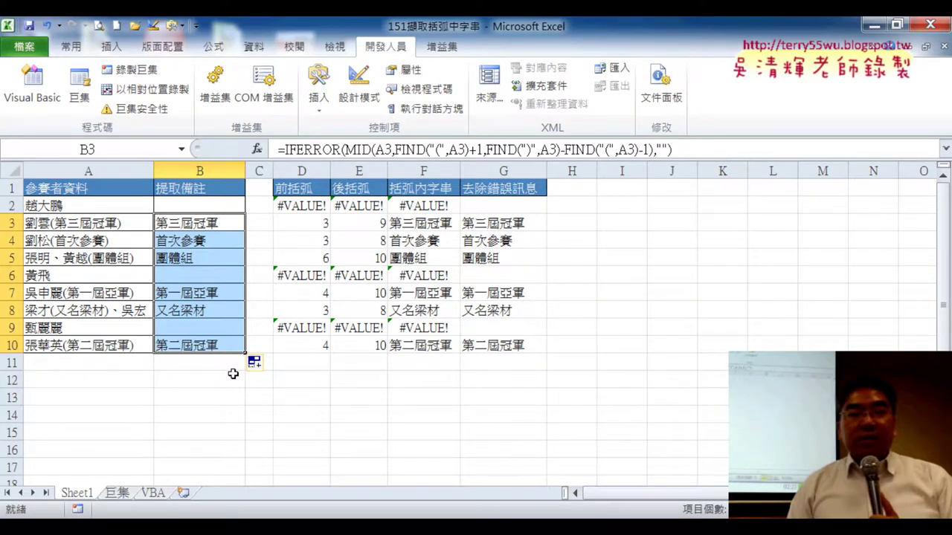
Step: Extend B3's IFERROR formula up into B2, then begin selecting the helper columns from D
{"action": "left_click", "coordinate": [233, 231]}
{"action": "left_click_drag", "start_coordinate": [246, 231], "coordinate": [246, 204]}
{"action": "left_click", "coordinate": [201, 205]}
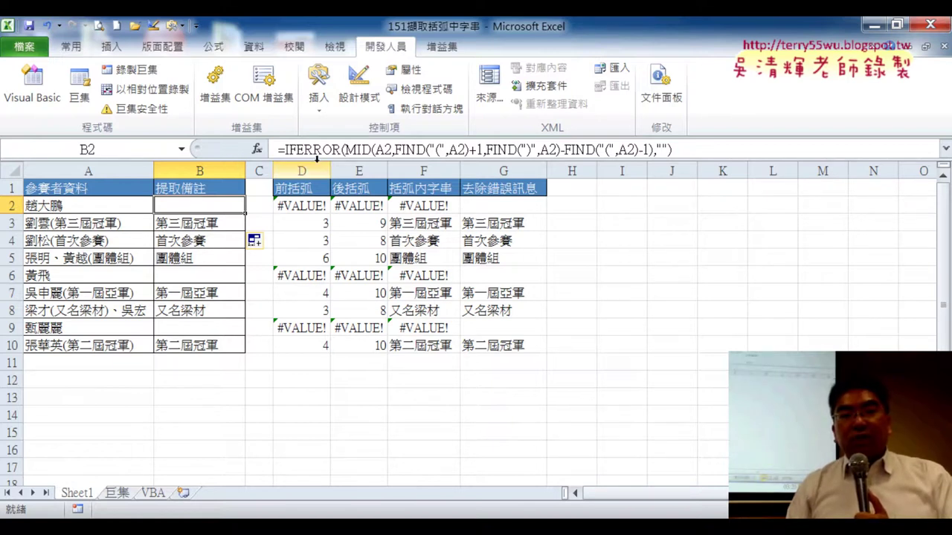
{"action": "left_click_drag", "start_coordinate": [317, 167], "coordinate": [483, 171]}
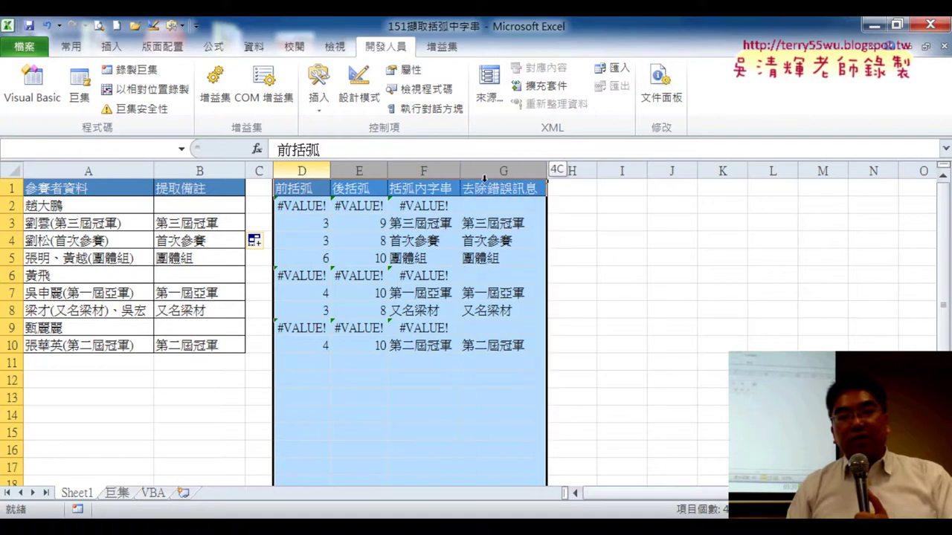
Step: Delete helper columns D to G on Sheet1 and check the formulas in column B
{"action": "right_click", "coordinate": [491, 259]}
{"action": "left_click", "coordinate": [556, 389]}
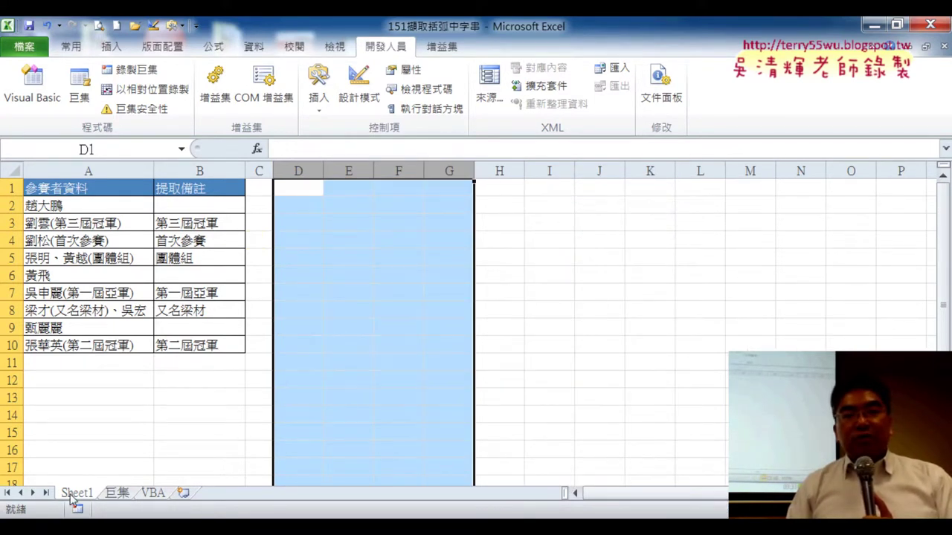
{"action": "left_click", "coordinate": [192, 211]}
{"action": "left_click", "coordinate": [196, 228]}
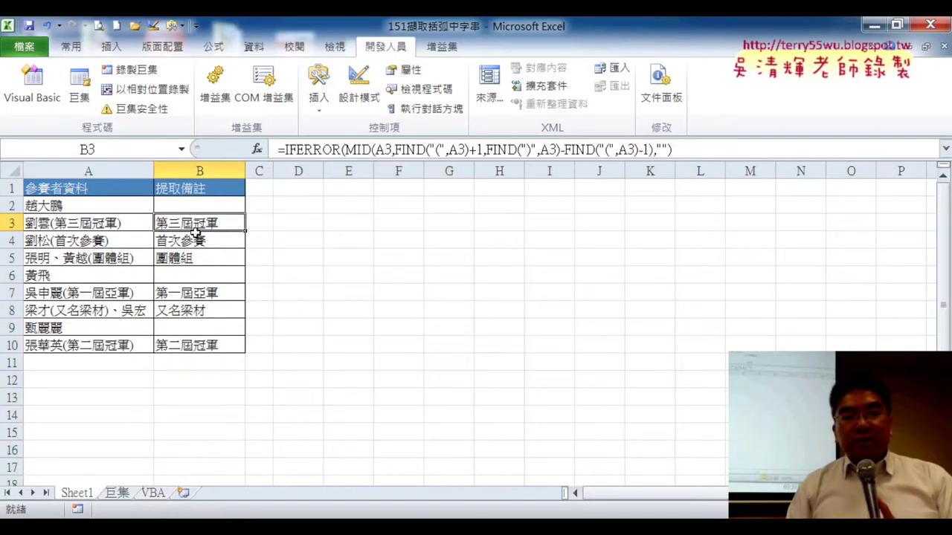
Step: Delete columns D through G on the 巨集 sheet as well
{"action": "left_click", "coordinate": [128, 496]}
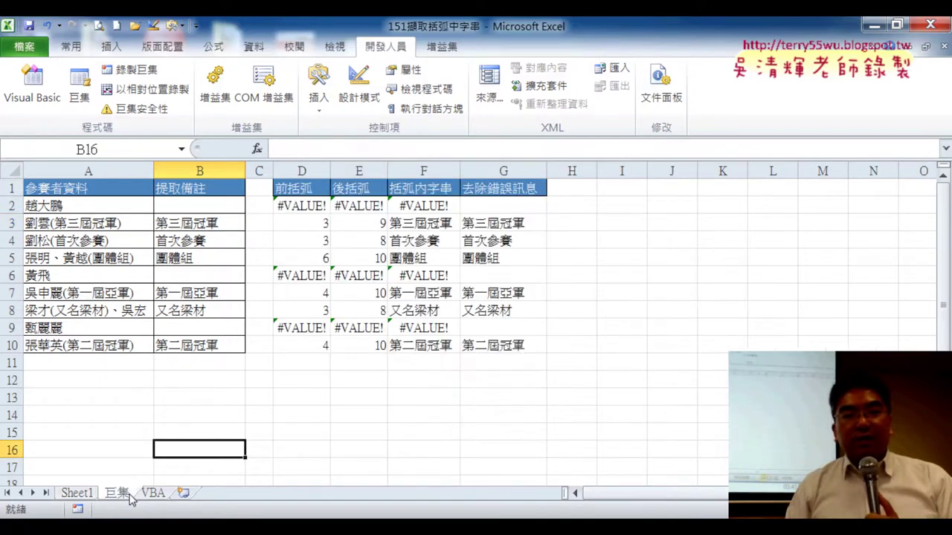
{"action": "left_click_drag", "start_coordinate": [303, 171], "coordinate": [503, 171]}
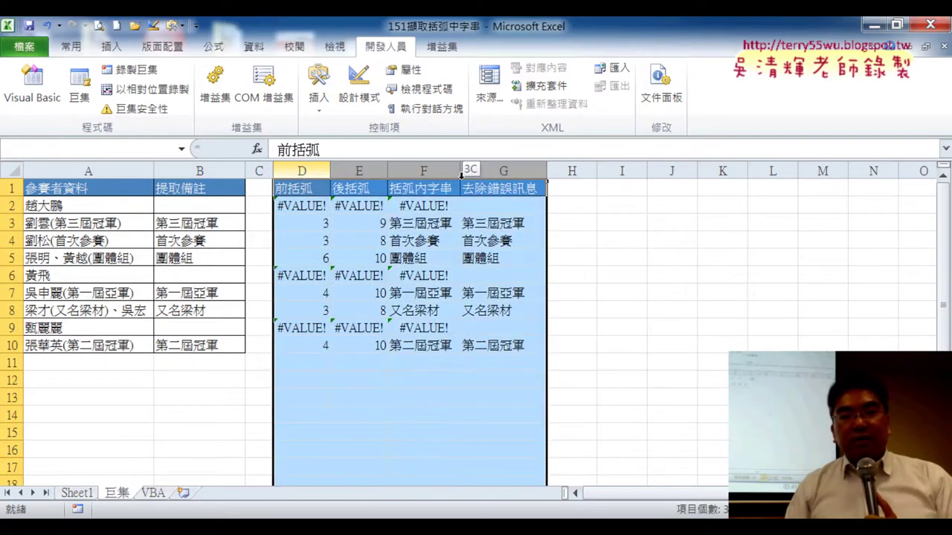
{"action": "right_click", "coordinate": [481, 240]}
{"action": "left_click", "coordinate": [524, 368]}
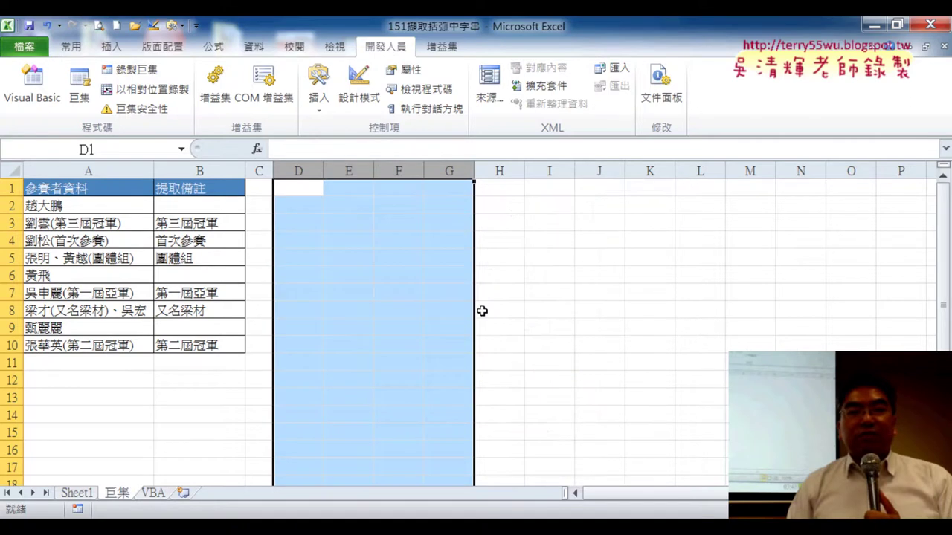
{"action": "left_click", "coordinate": [436, 276]}
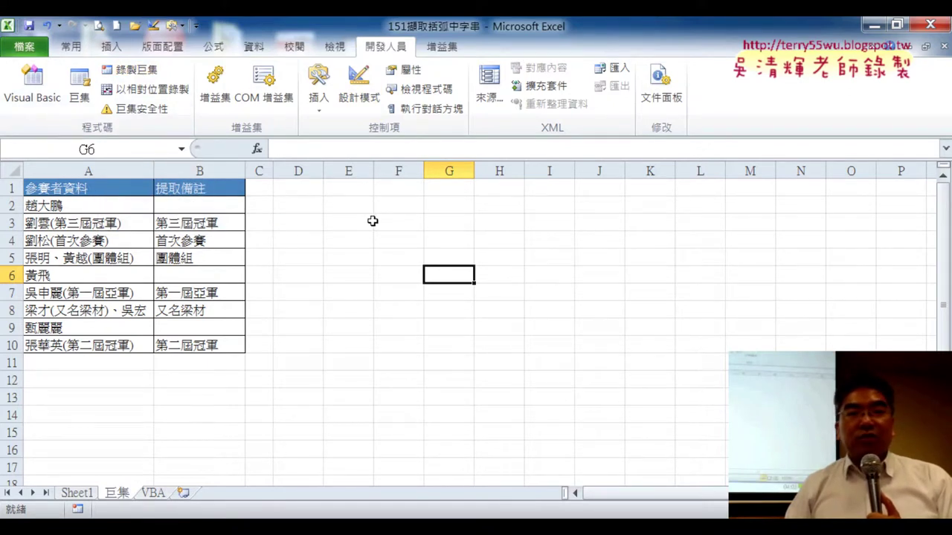
{"action": "left_click", "coordinate": [149, 72]}
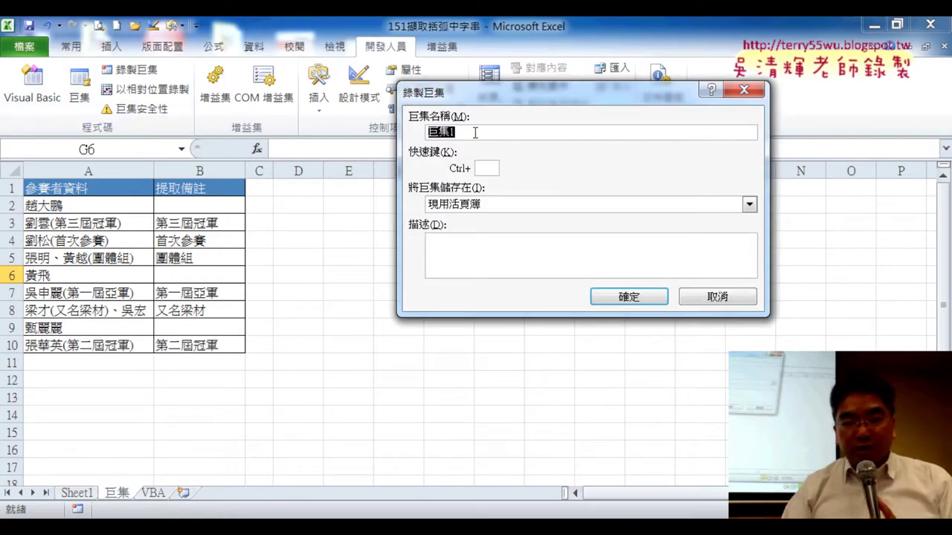
Step: Name the new macro 括弧字串巨集 and begin recording
{"action": "left_click", "coordinate": [468, 132]}
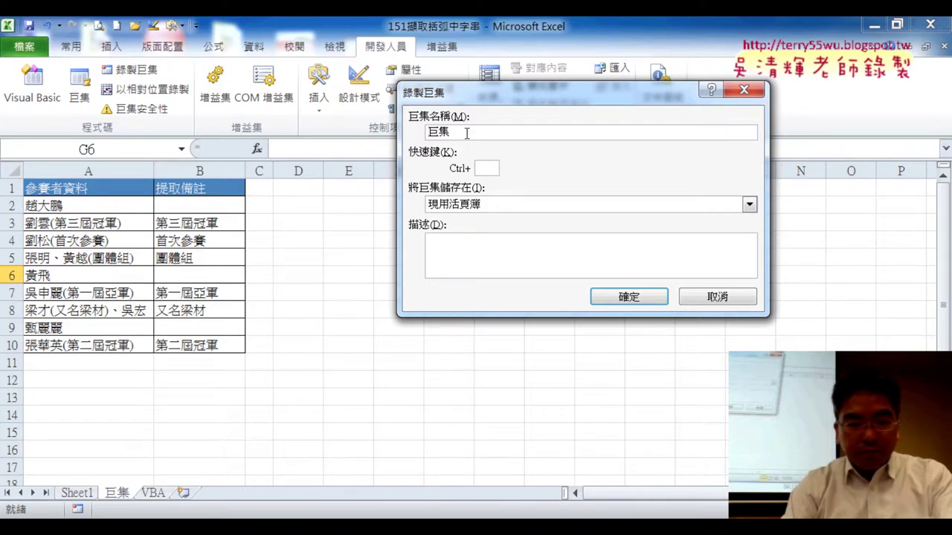
{"action": "type", "text": "括弧字串"}
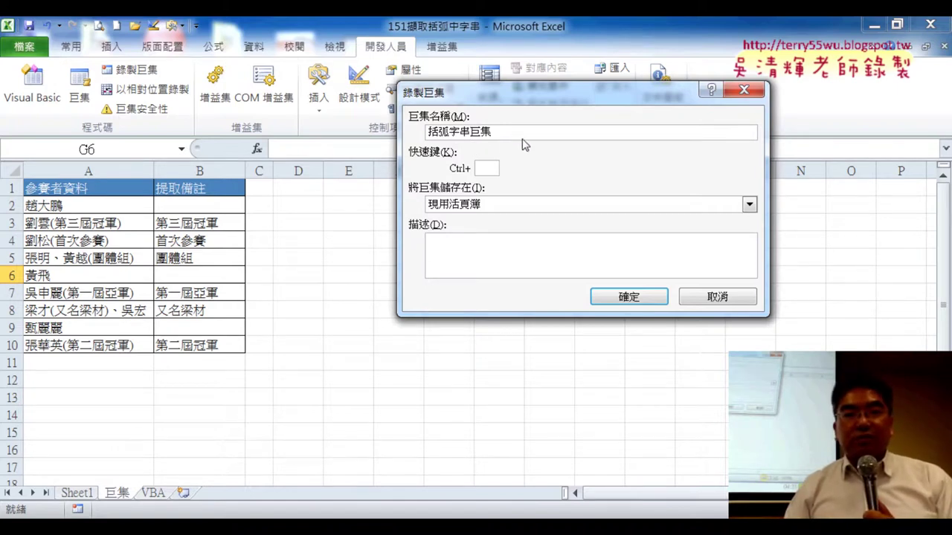
{"action": "key", "text": "ctrl+a"}
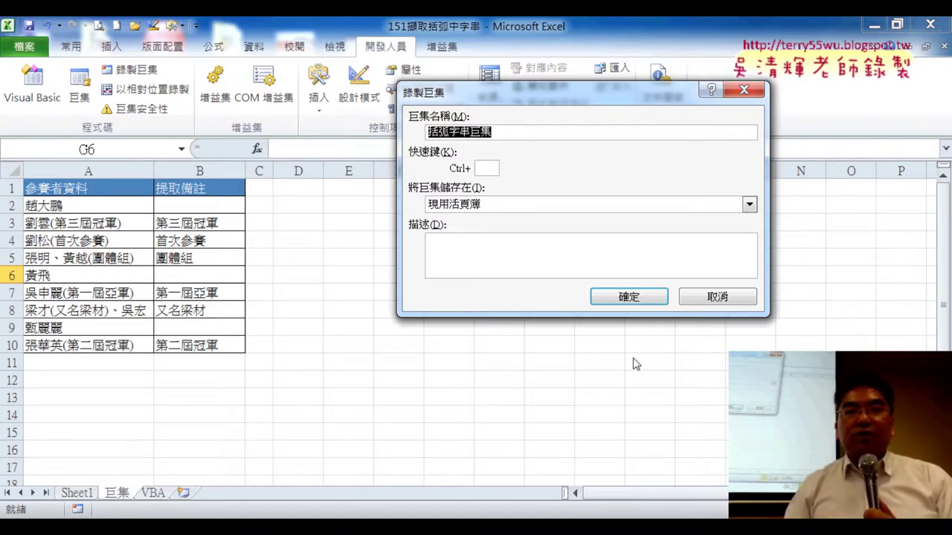
{"action": "left_click", "coordinate": [654, 302]}
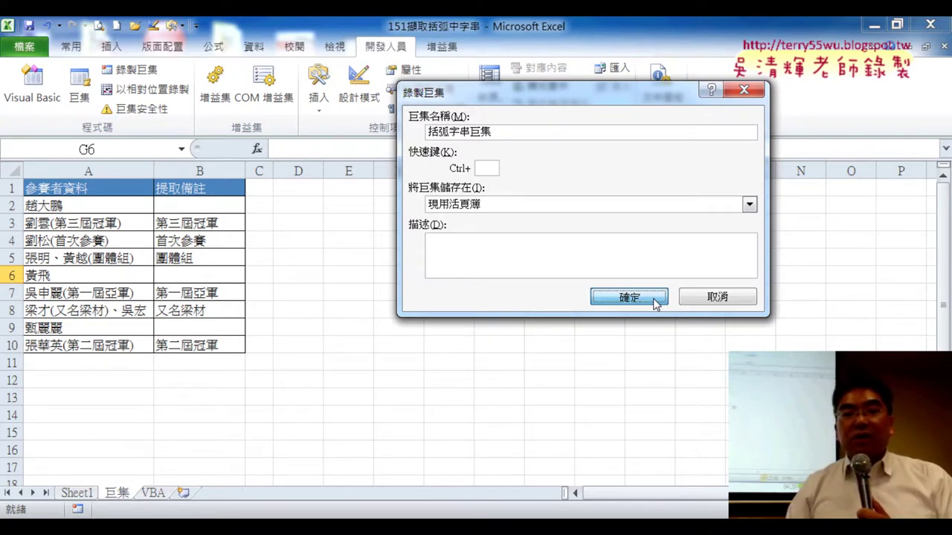
{"action": "left_click", "coordinate": [654, 301]}
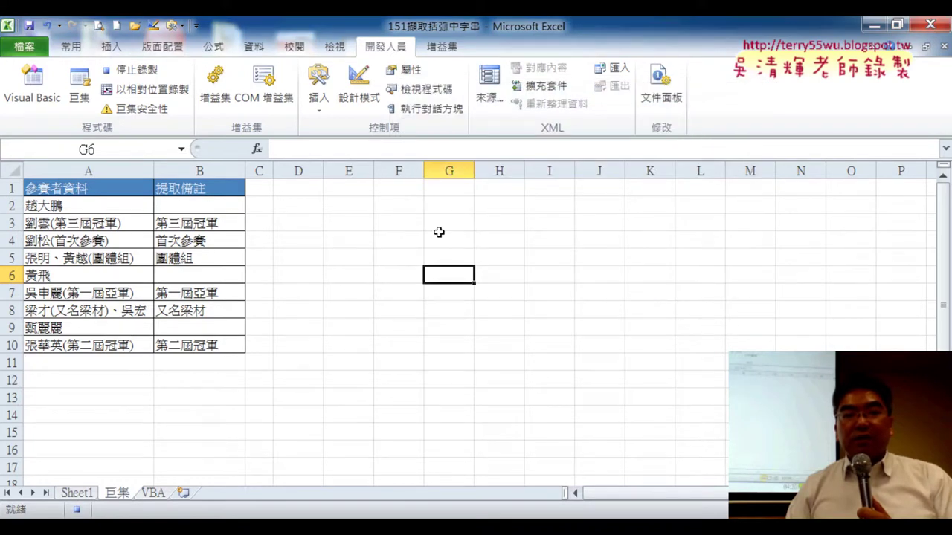
Step: Re-enter B2's formula, fill it down through B10, and stop recording
{"action": "left_click", "coordinate": [211, 208]}
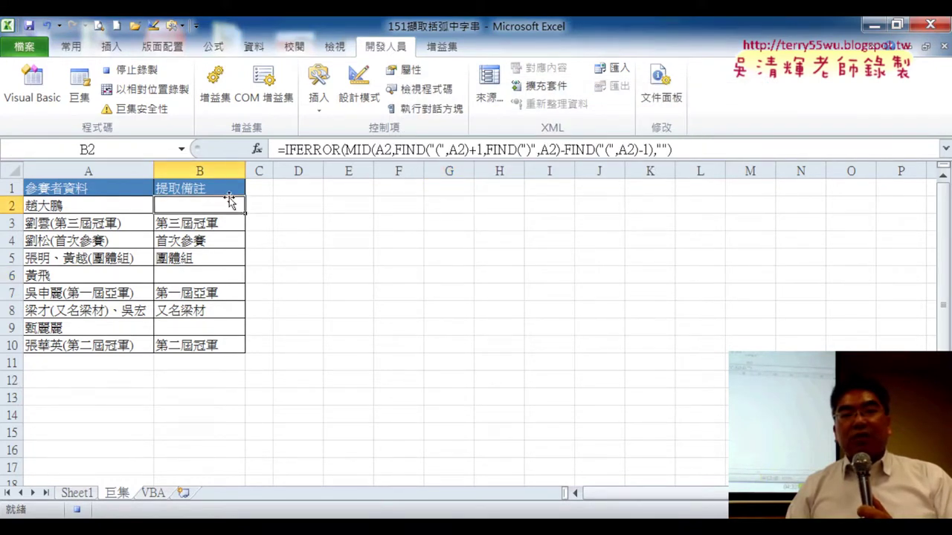
{"action": "left_click", "coordinate": [290, 151]}
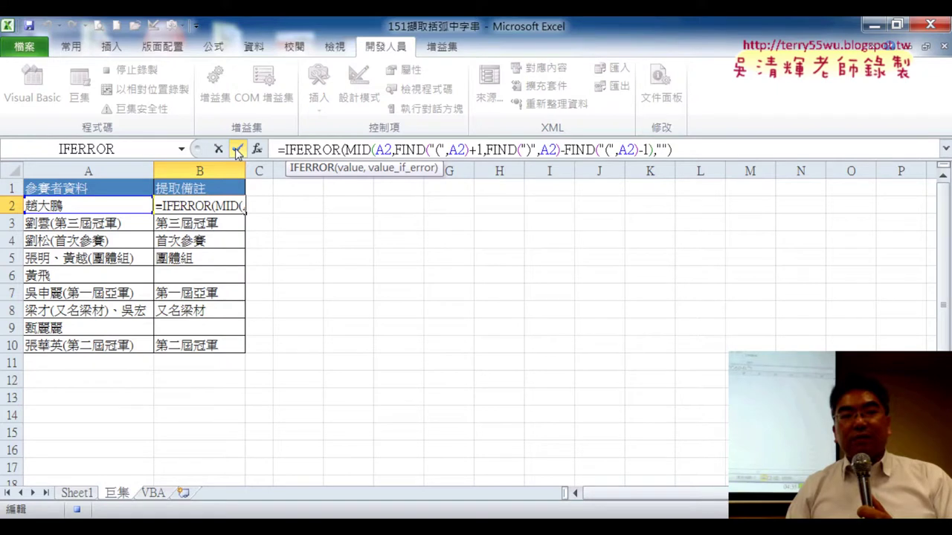
{"action": "left_click", "coordinate": [237, 151]}
{"action": "double_click", "coordinate": [243, 214]}
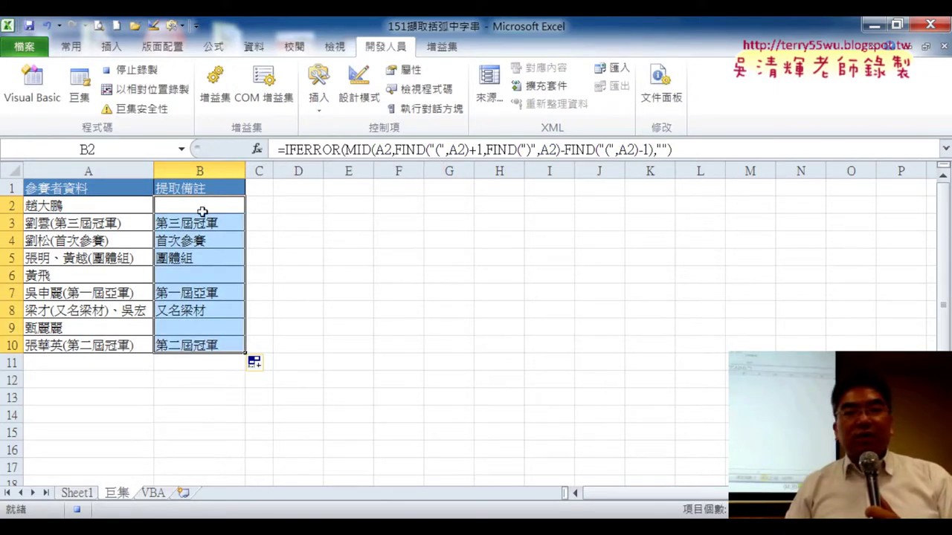
{"action": "left_click", "coordinate": [151, 73]}
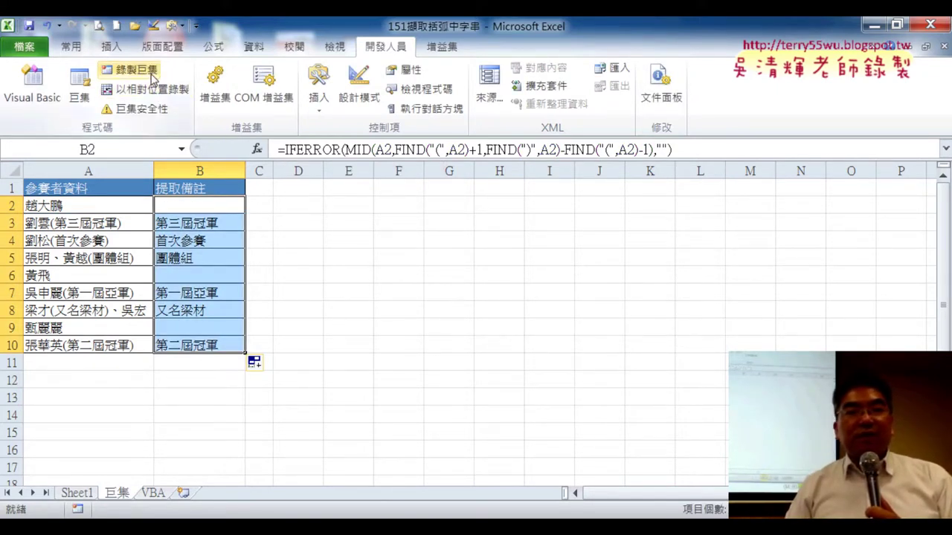
{"action": "left_click", "coordinate": [508, 248]}
Step: Start recording a second macro named 清除巨集
{"action": "left_click", "coordinate": [131, 70]}
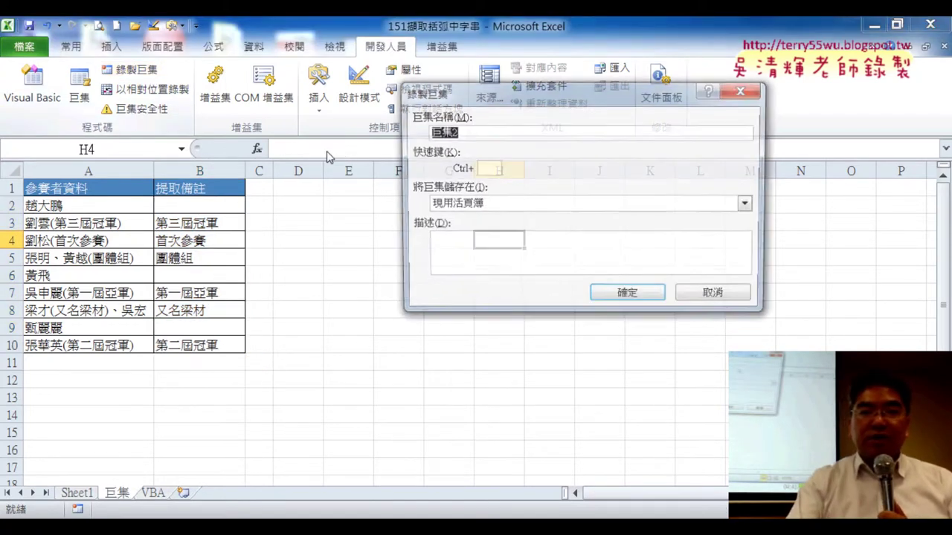
{"action": "key", "text": "BackSpace"}
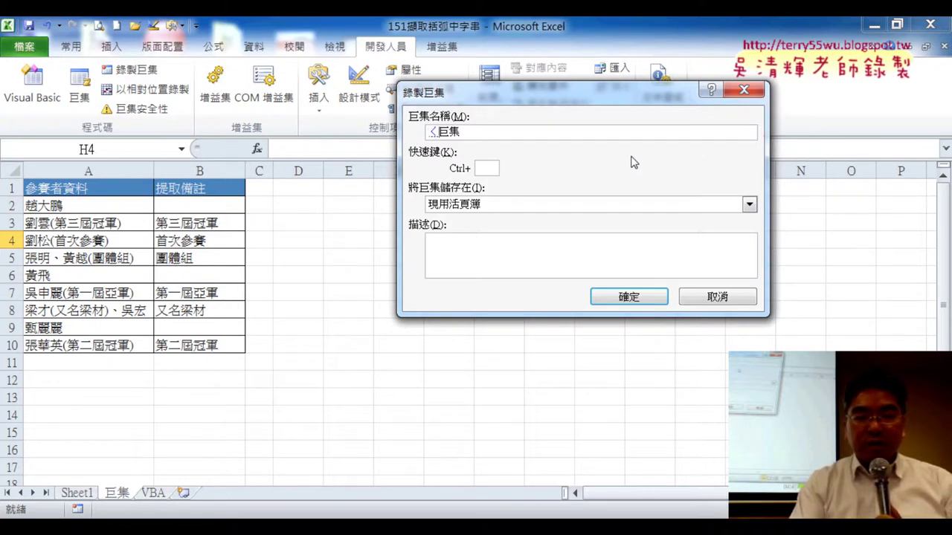
{"action": "type", "text": "清ㄐ"}
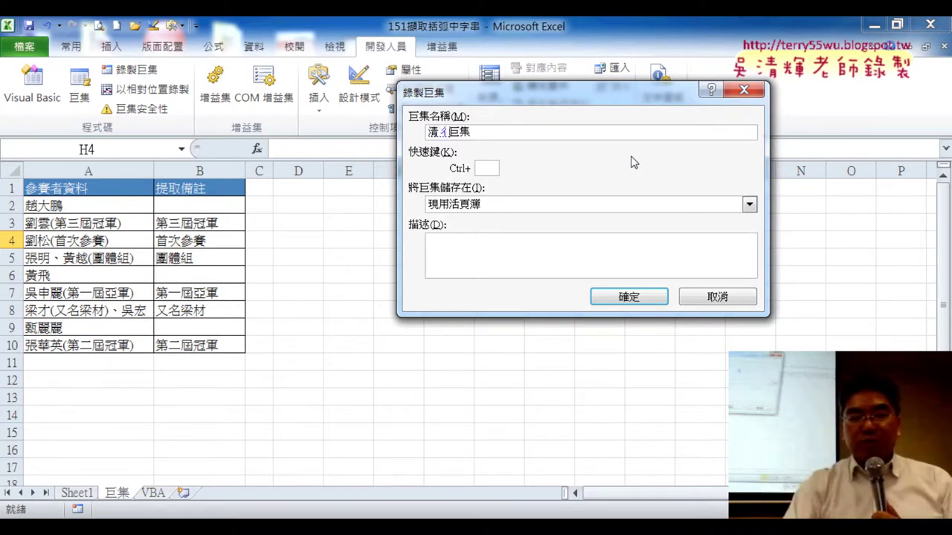
{"action": "type", "text": "除"}
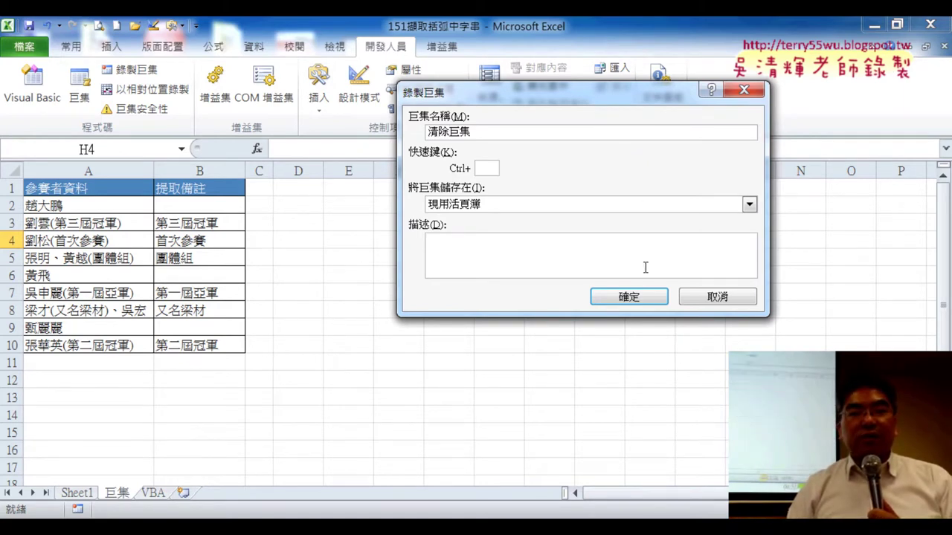
{"action": "left_click", "coordinate": [644, 295]}
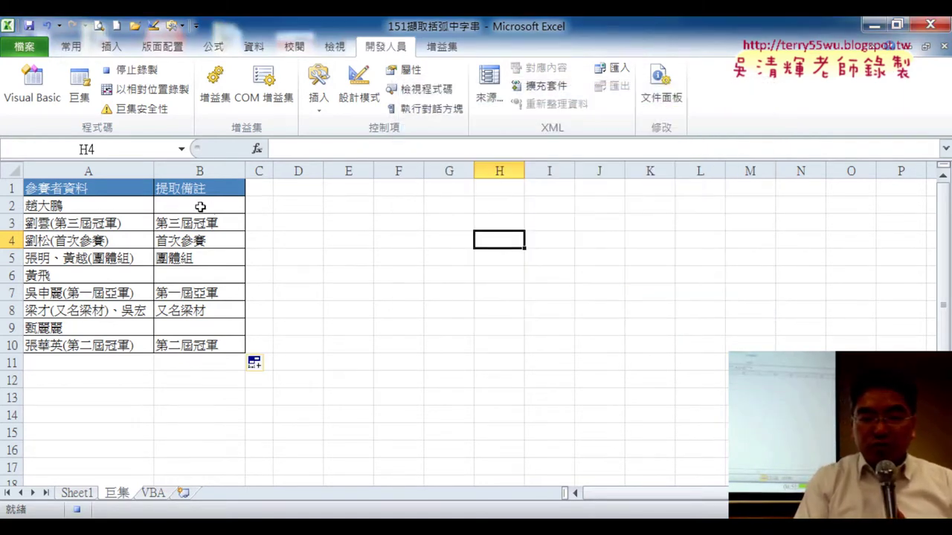
Step: Clear B2:B10 and stop the recording
{"action": "left_click", "coordinate": [194, 207]}
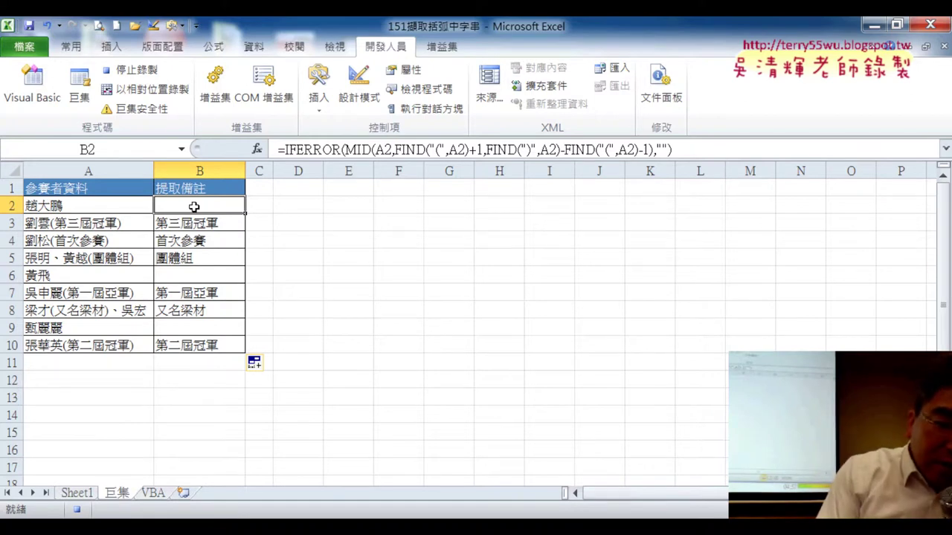
{"action": "key", "text": "ctrl+shift+Down"}
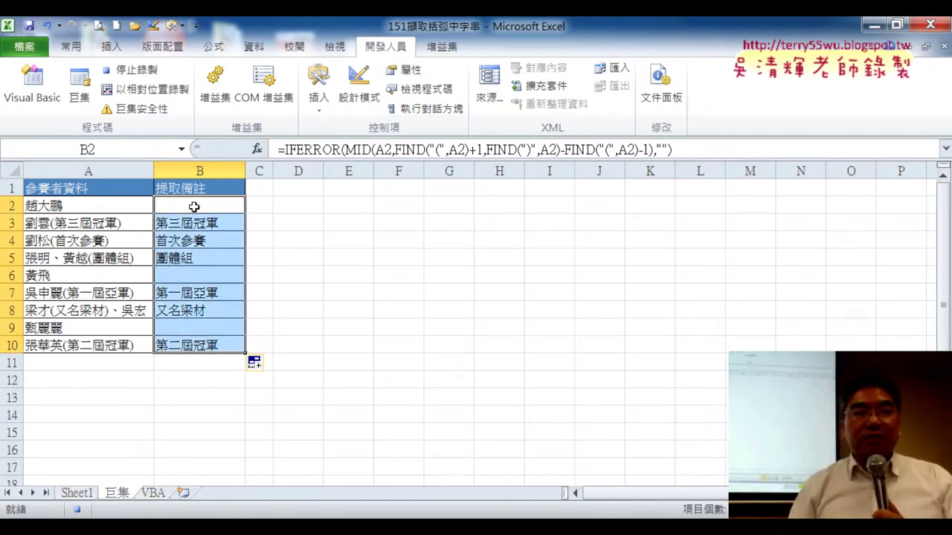
{"action": "key", "text": "Delete"}
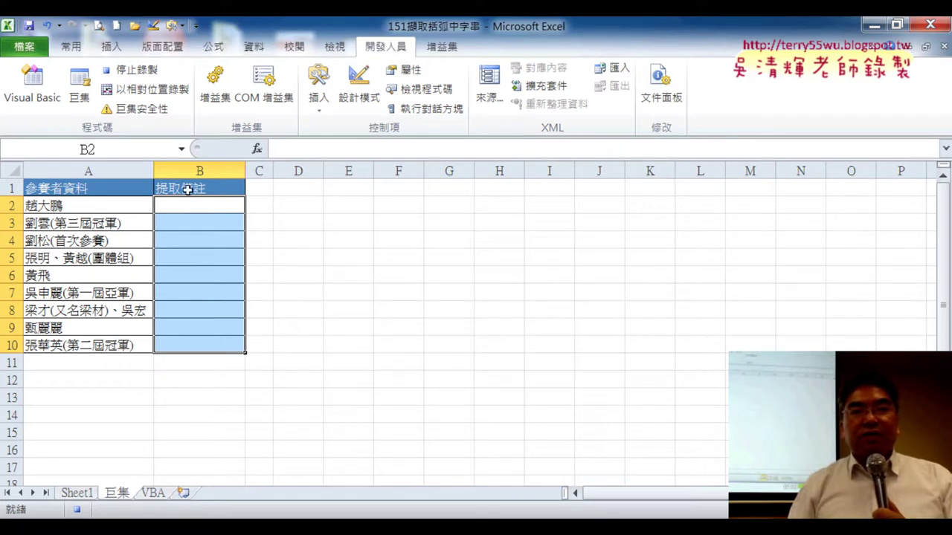
{"action": "left_click", "coordinate": [131, 69]}
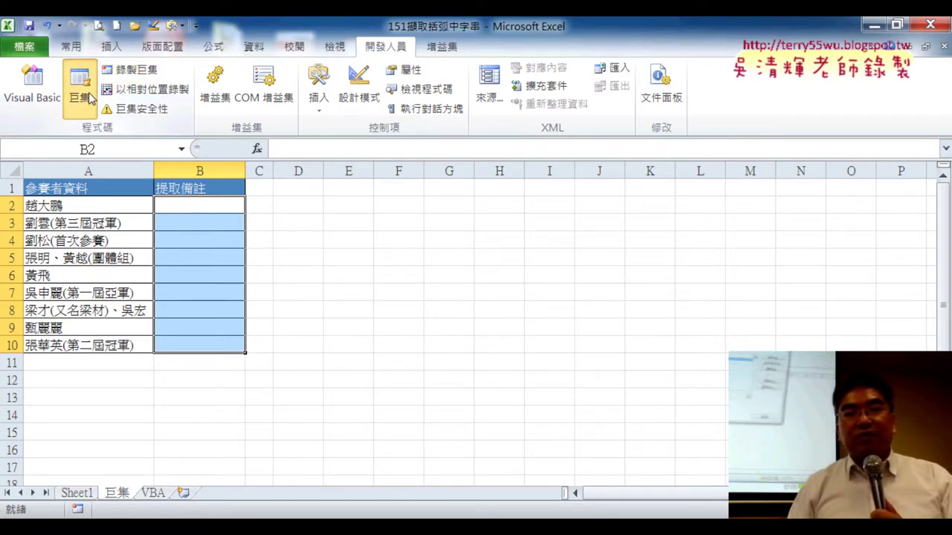
Step: Run the 括弧字串巨集 macro to fill column B with the bracketed text
{"action": "left_click", "coordinate": [90, 99]}
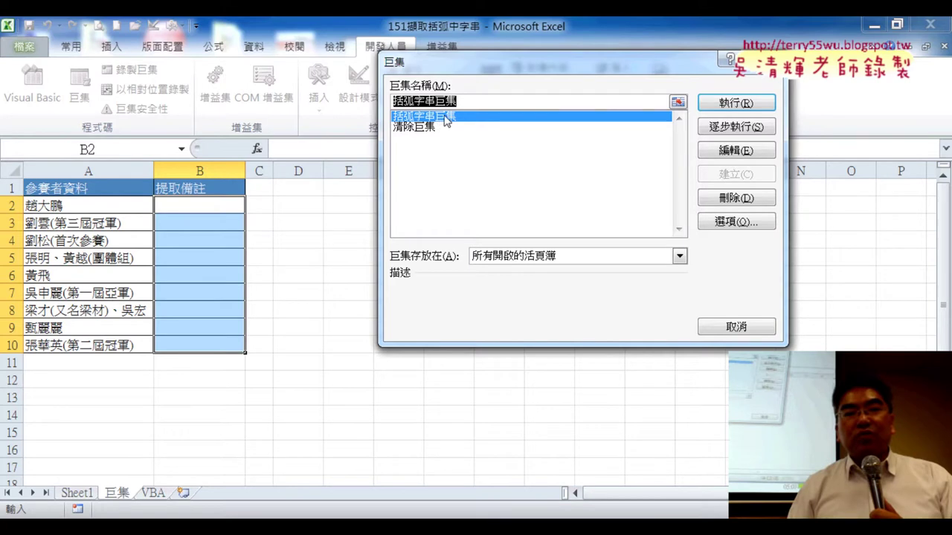
{"action": "left_click", "coordinate": [434, 128]}
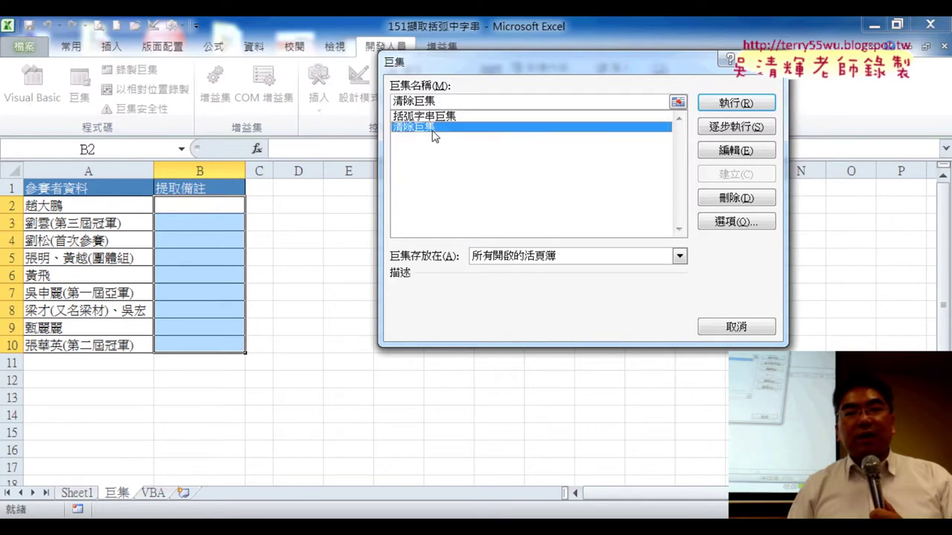
{"action": "left_click", "coordinate": [567, 116]}
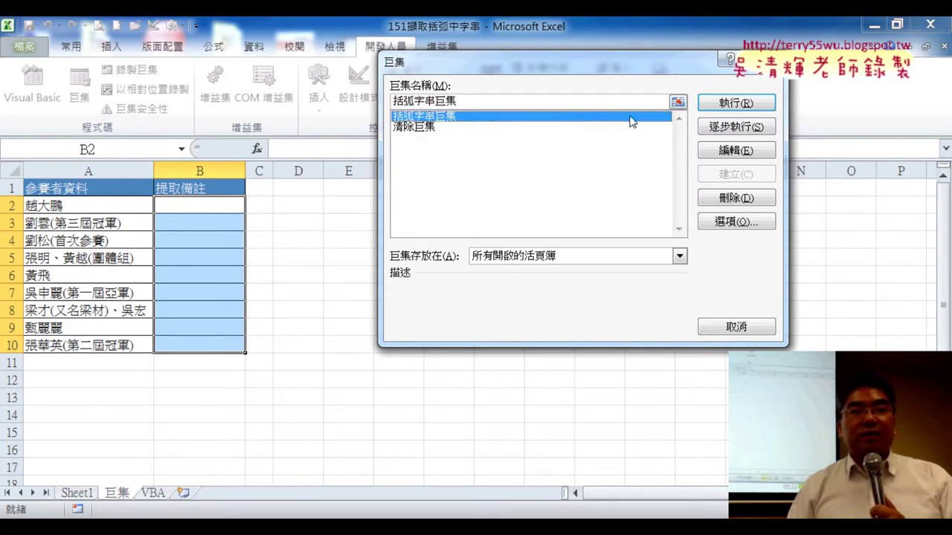
{"action": "left_click", "coordinate": [736, 104]}
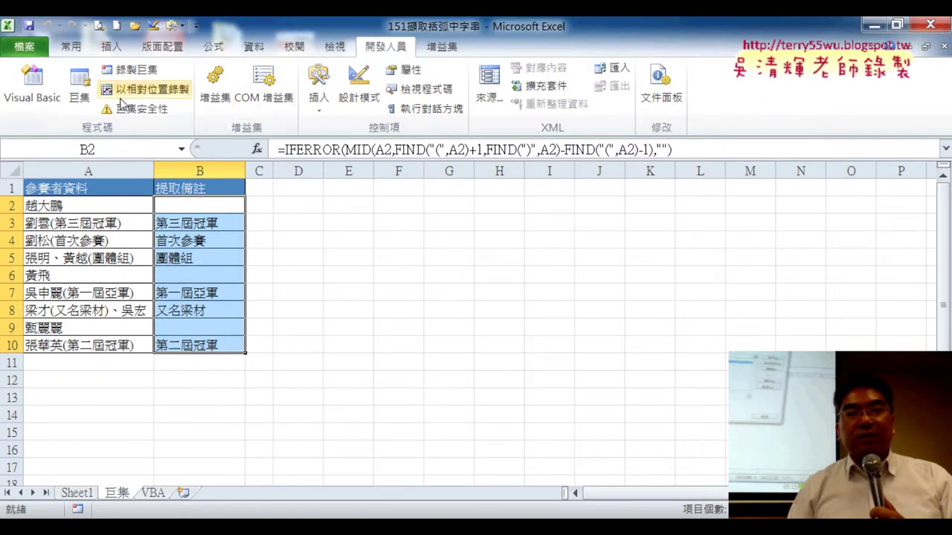
Step: Run the 清除巨集 macro to empty column B again
{"action": "left_click", "coordinate": [95, 97]}
{"action": "left_click", "coordinate": [479, 127]}
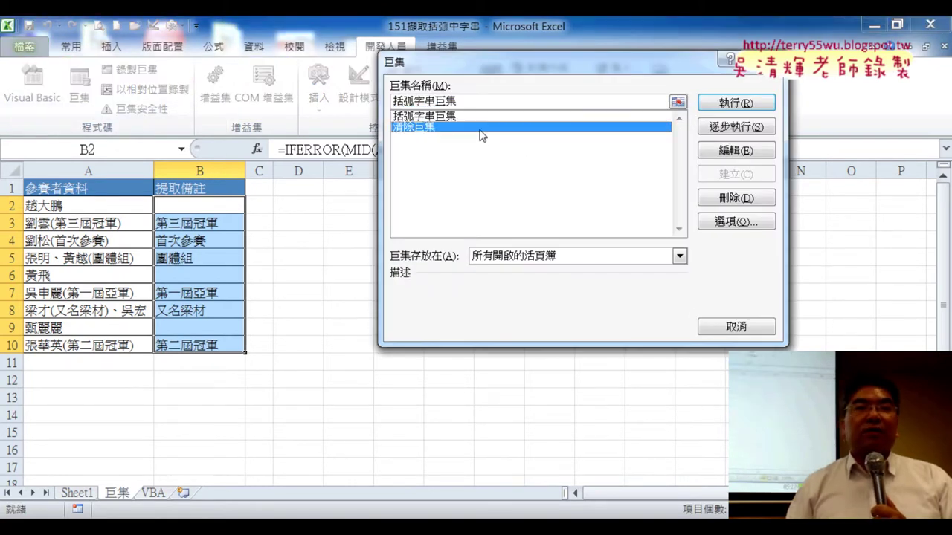
{"action": "left_click", "coordinate": [735, 101]}
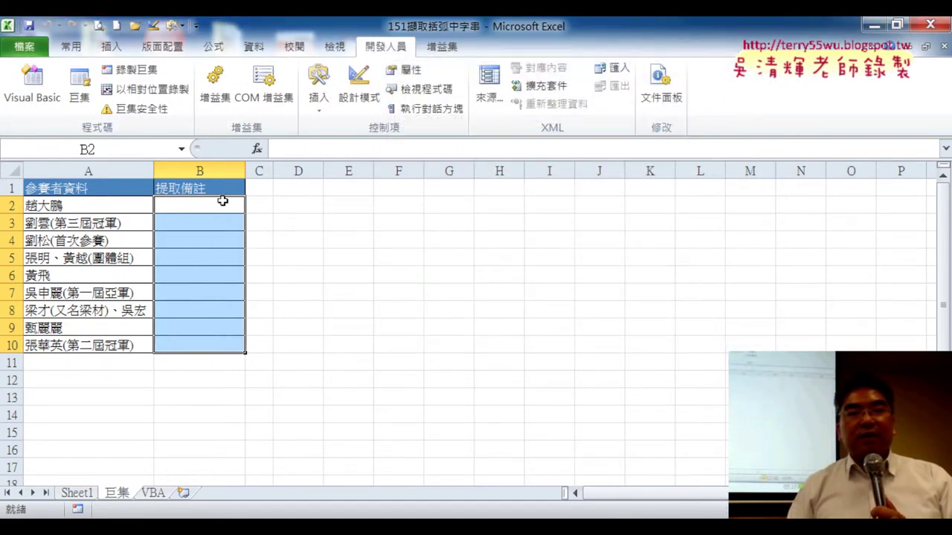
{"action": "left_click", "coordinate": [432, 223]}
Step: Draw a form button across D2:F2 and assign it the 括弧字串巨集 macro
{"action": "left_click", "coordinate": [318, 88]}
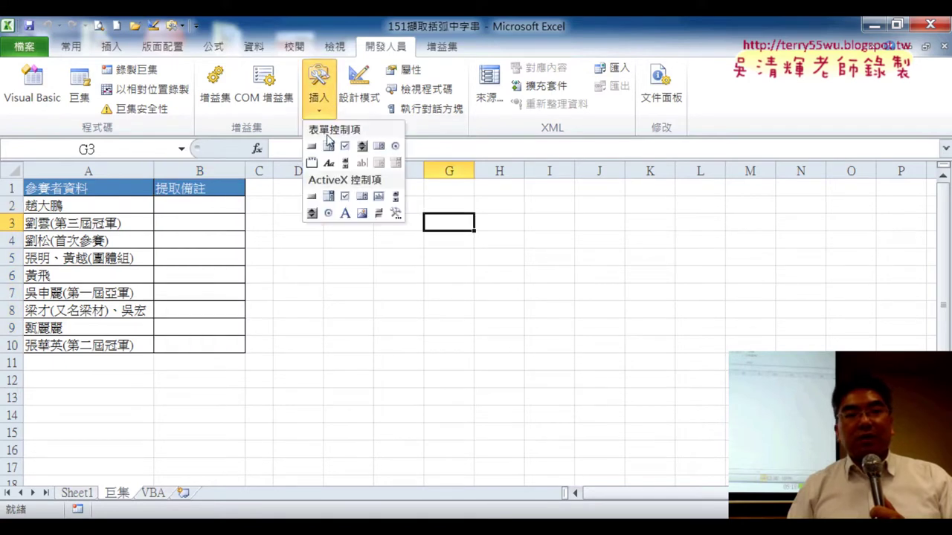
{"action": "left_click", "coordinate": [316, 147]}
{"action": "left_click_drag", "start_coordinate": [304, 188], "coordinate": [431, 224]}
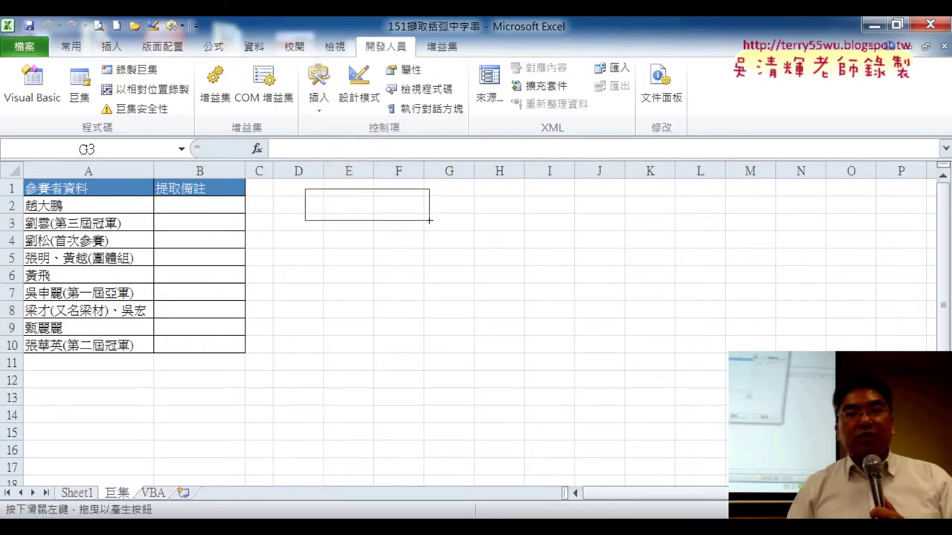
{"action": "left_click", "coordinate": [447, 117]}
{"action": "left_click_drag", "start_coordinate": [463, 103], "coordinate": [394, 102]}
{"action": "right_click", "coordinate": [410, 98]}
{"action": "left_click", "coordinate": [429, 129]}
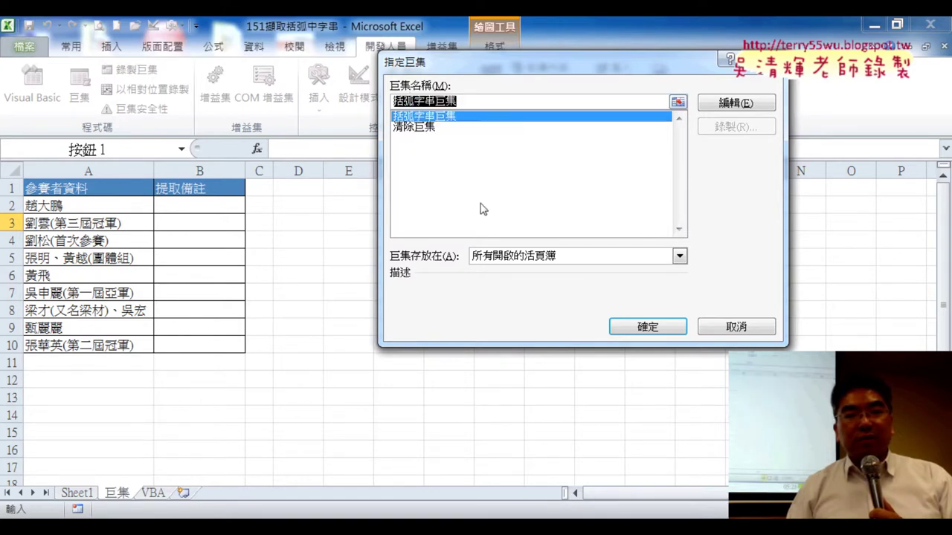
{"action": "left_click", "coordinate": [648, 325]}
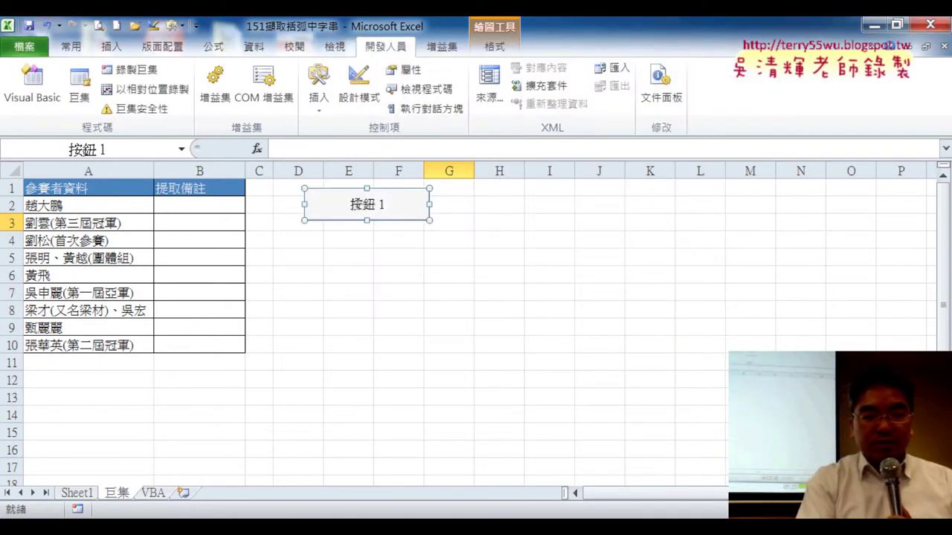
Step: Replace the button's caption with 括弧字串巨集
{"action": "left_click", "coordinate": [366, 205]}
{"action": "key", "text": "ctrl+a"}
{"action": "key", "text": "Delete"}
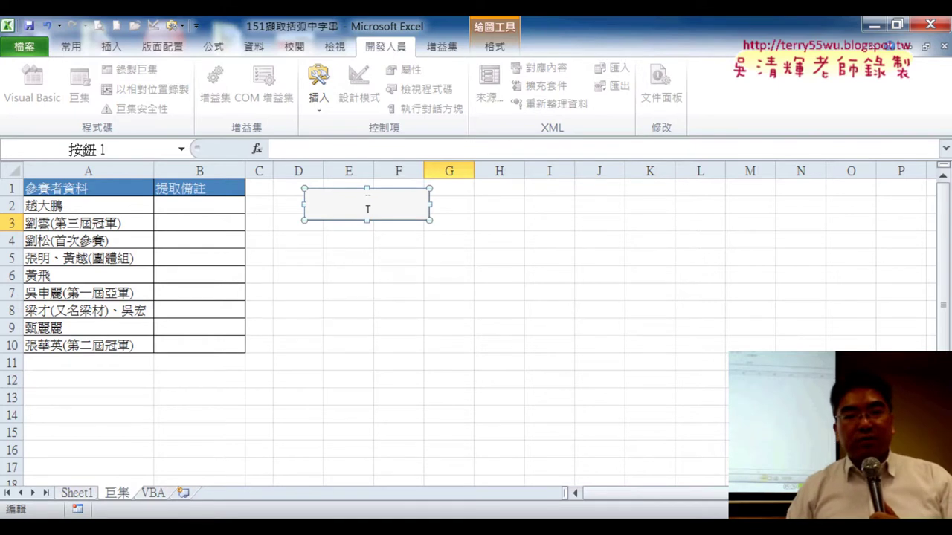
{"action": "key", "text": "ctrl+v"}
{"action": "left_click", "coordinate": [372, 236]}
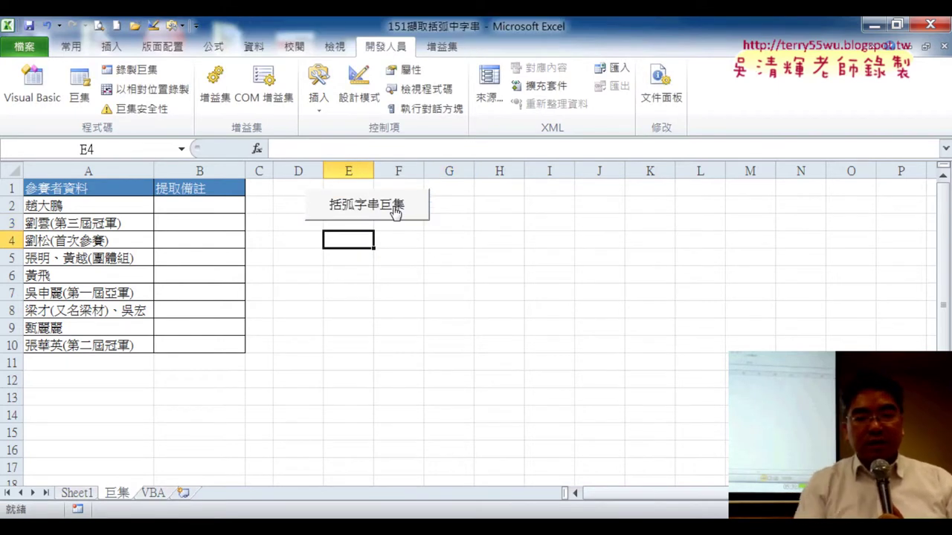
{"action": "right_click", "coordinate": [392, 213]}
{"action": "key", "text": "Escape"}
{"action": "left_click", "coordinate": [307, 237]}
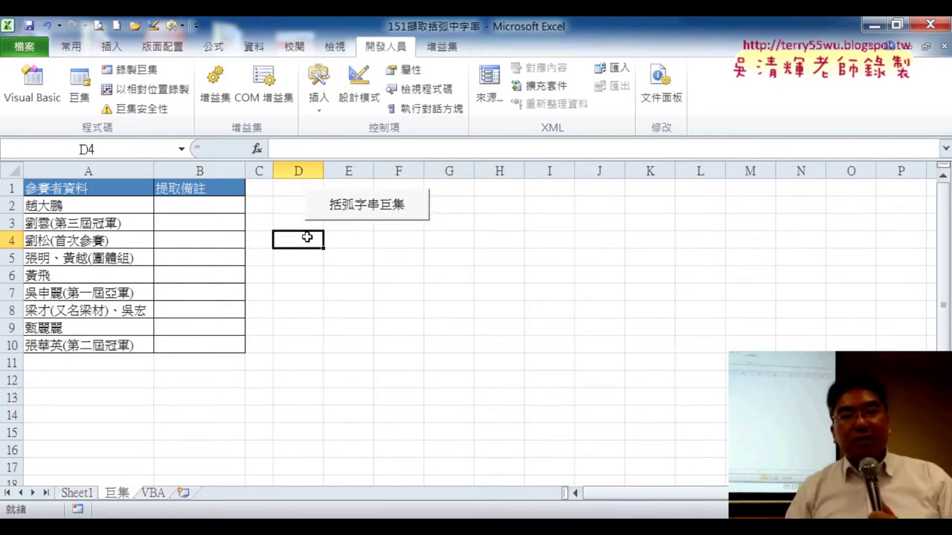
Step: Duplicate the button just below the original and assign the copy the 清除巨集 macro
{"action": "mouse_move", "coordinate": [346, 194]}
{"action": "left_mouse_down"}
{"action": "mouse_move", "coordinate": [347, 245]}
{"action": "mouse_move", "coordinate": [347, 232]}
{"action": "left_mouse_up"}
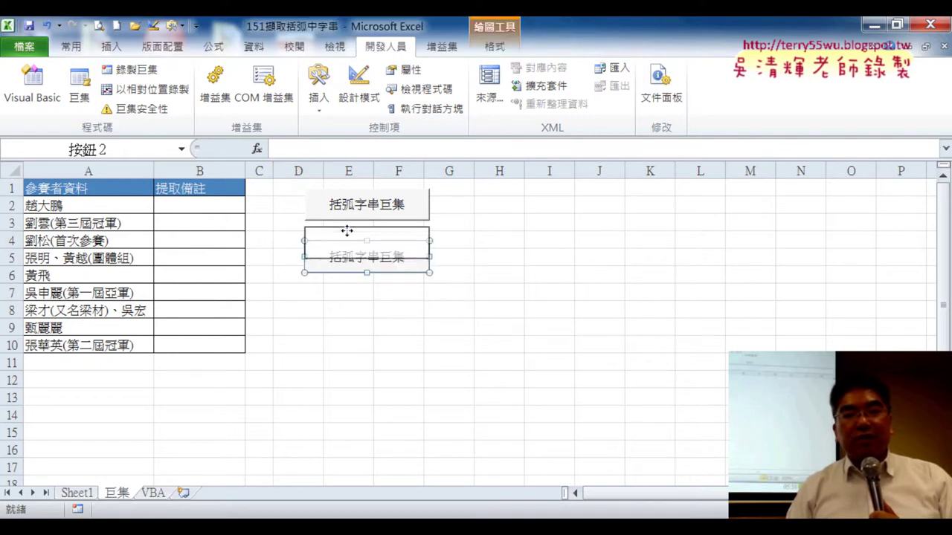
{"action": "left_click", "coordinate": [537, 256]}
{"action": "right_click", "coordinate": [408, 255]}
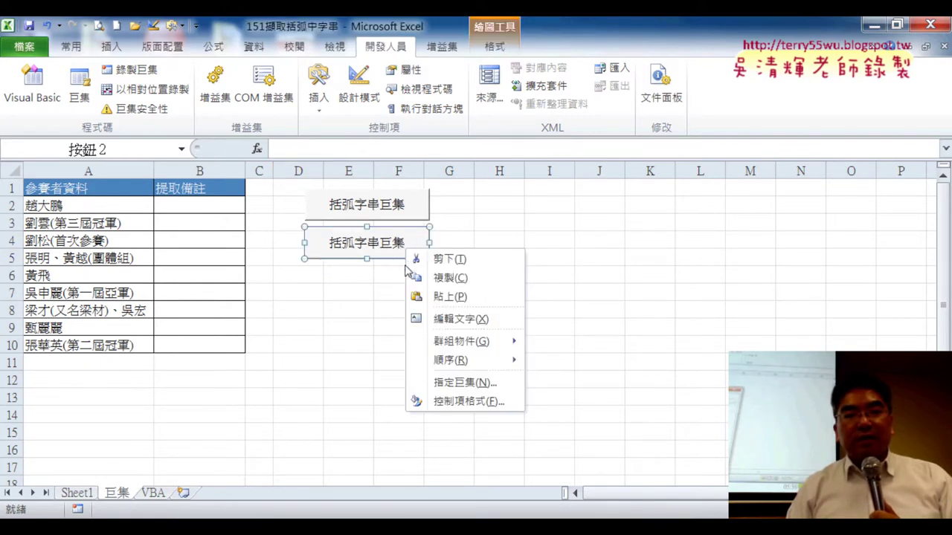
{"action": "left_click", "coordinate": [454, 384]}
{"action": "left_click", "coordinate": [282, 302]}
{"action": "left_click_drag", "start_coordinate": [305, 276], "coordinate": [261, 276]}
{"action": "right_click", "coordinate": [280, 274]}
{"action": "left_click", "coordinate": [319, 303]}
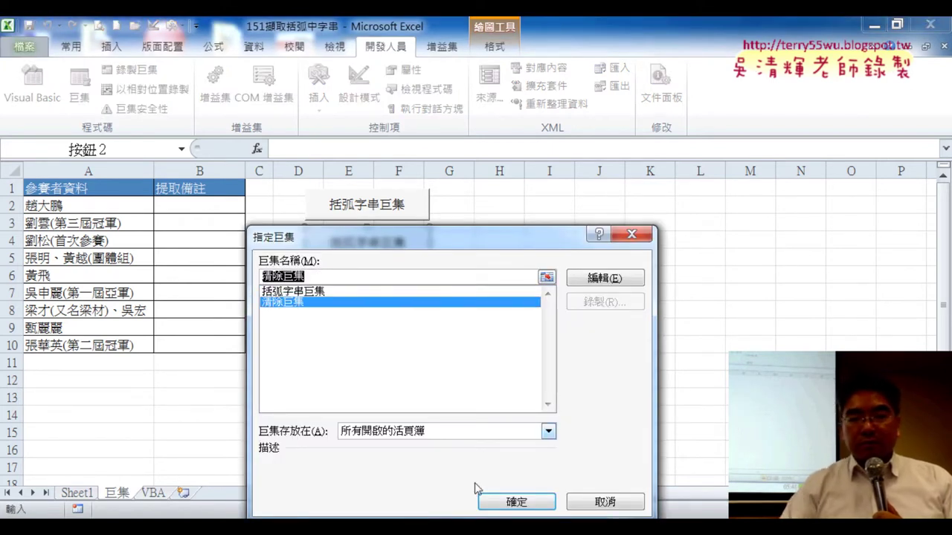
{"action": "left_click", "coordinate": [516, 502]}
Step: Caption the second button 清除巨集, then use the first button to fill column B
{"action": "left_click", "coordinate": [331, 243]}
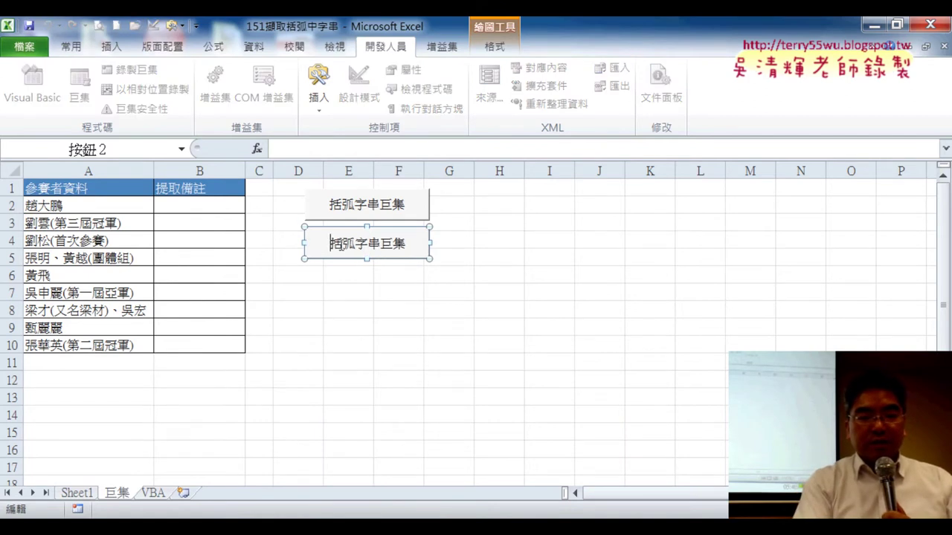
{"action": "key", "text": "Delete"}
{"action": "key", "text": "Delete"}
{"action": "key", "text": "Delete"}
{"action": "key", "text": "Delete"}
{"action": "key", "text": "Delete"}
{"action": "type", "text": "清除巨集"}
{"action": "left_click", "coordinate": [537, 288]}
{"action": "left_click", "coordinate": [356, 202]}
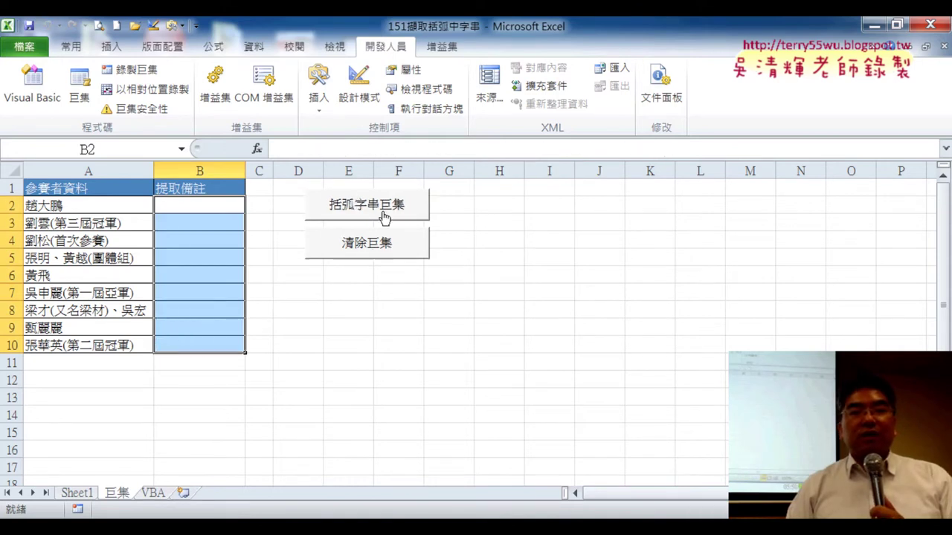
Step: Alternate the two buttons, clearing and refilling B2:B10 twice and inspecting B2's formula
{"action": "left_click", "coordinate": [367, 245]}
{"action": "left_click", "coordinate": [413, 339]}
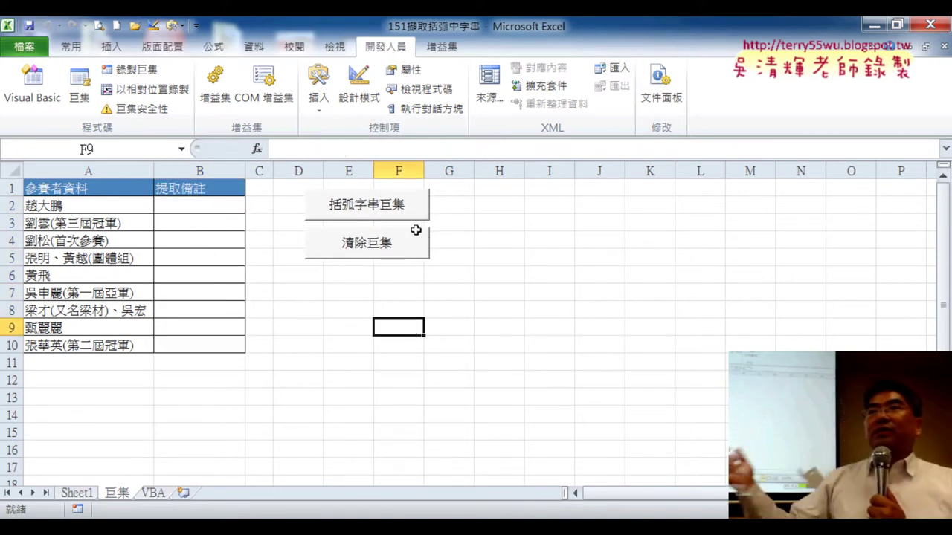
{"action": "left_click", "coordinate": [415, 203]}
{"action": "left_click", "coordinate": [223, 207]}
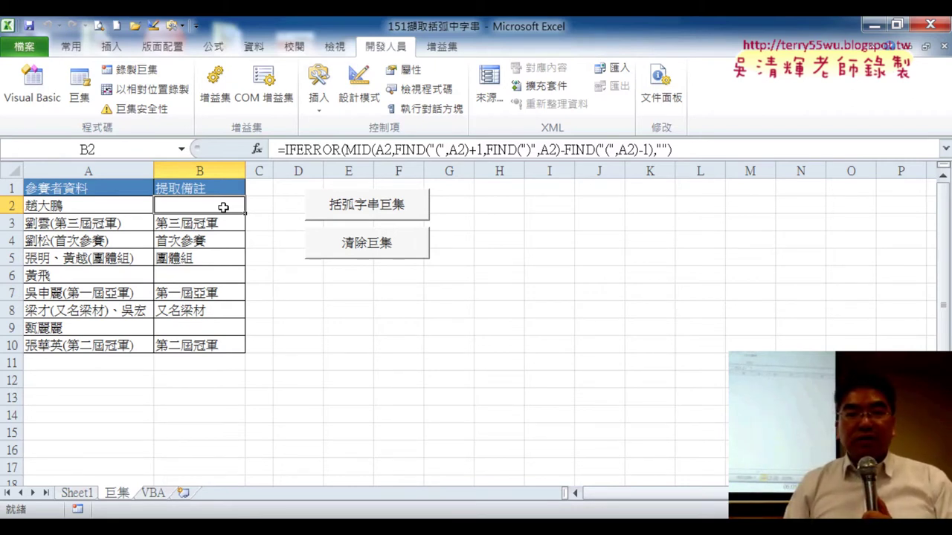
{"action": "left_click", "coordinate": [387, 253]}
{"action": "left_click", "coordinate": [401, 212]}
{"action": "left_click", "coordinate": [391, 253]}
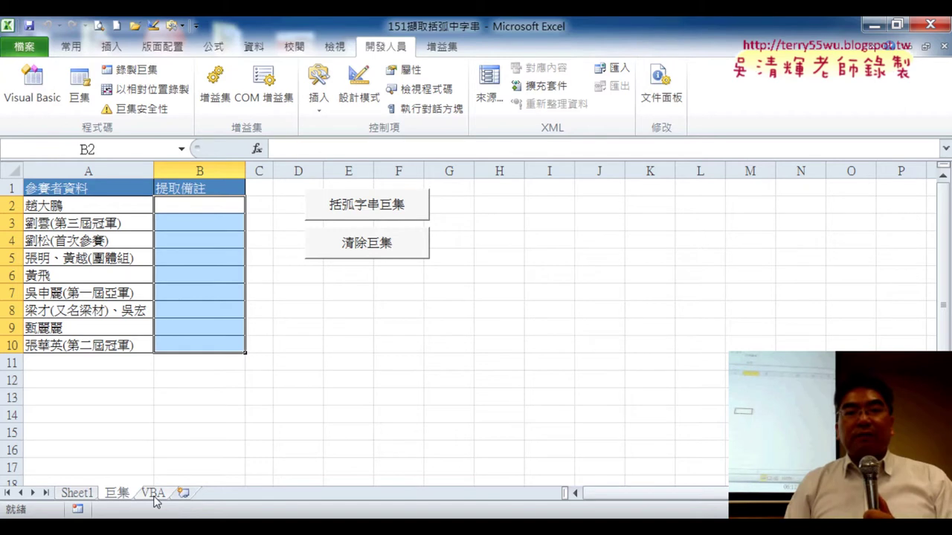
Step: On the VBA sheet, delete helper columns D through G, keeping only columns A and B
{"action": "left_click", "coordinate": [161, 494]}
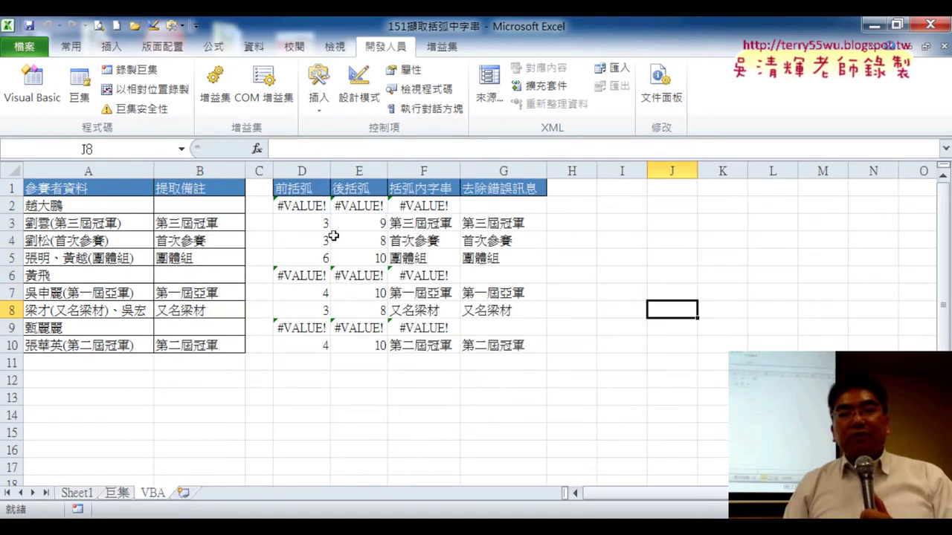
{"action": "left_click_drag", "start_coordinate": [302, 171], "coordinate": [503, 171]}
{"action": "right_click", "coordinate": [489, 241]}
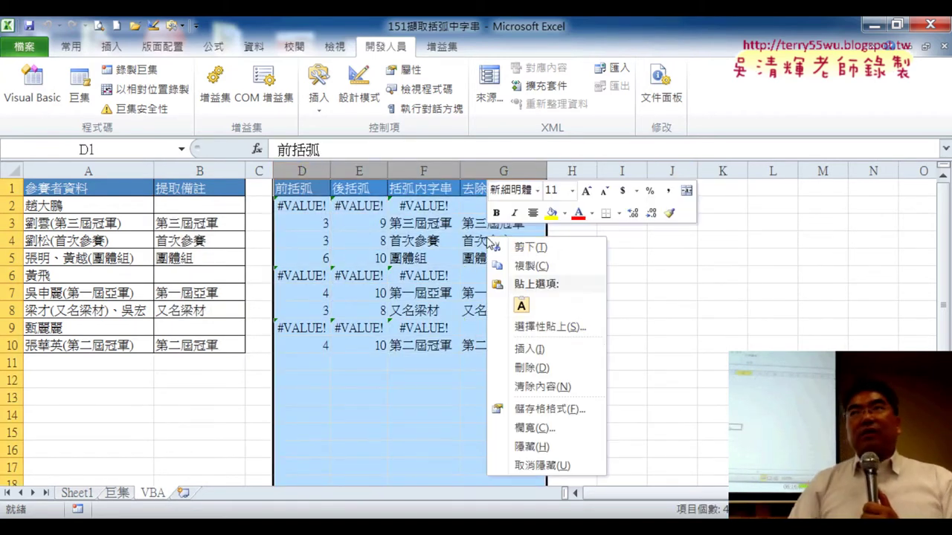
{"action": "left_click", "coordinate": [531, 367]}
{"action": "left_click", "coordinate": [639, 367]}
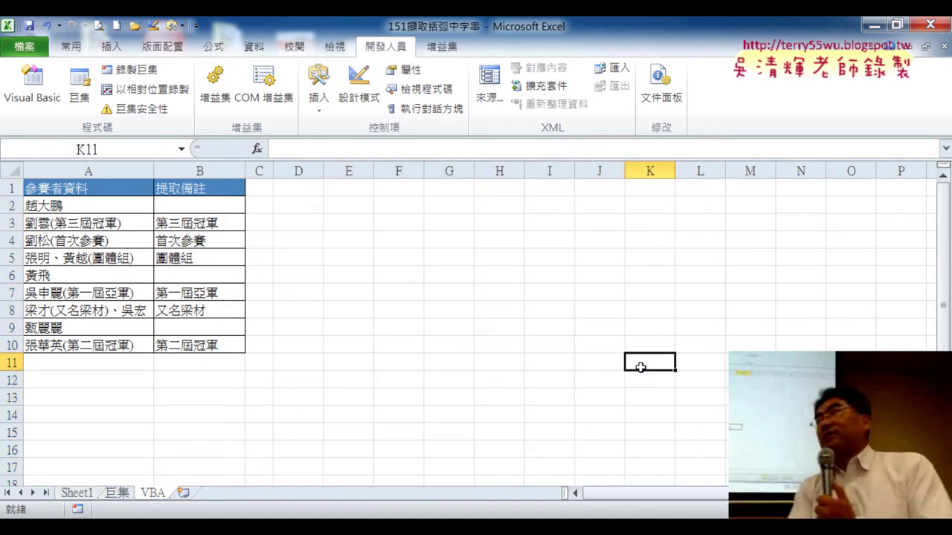